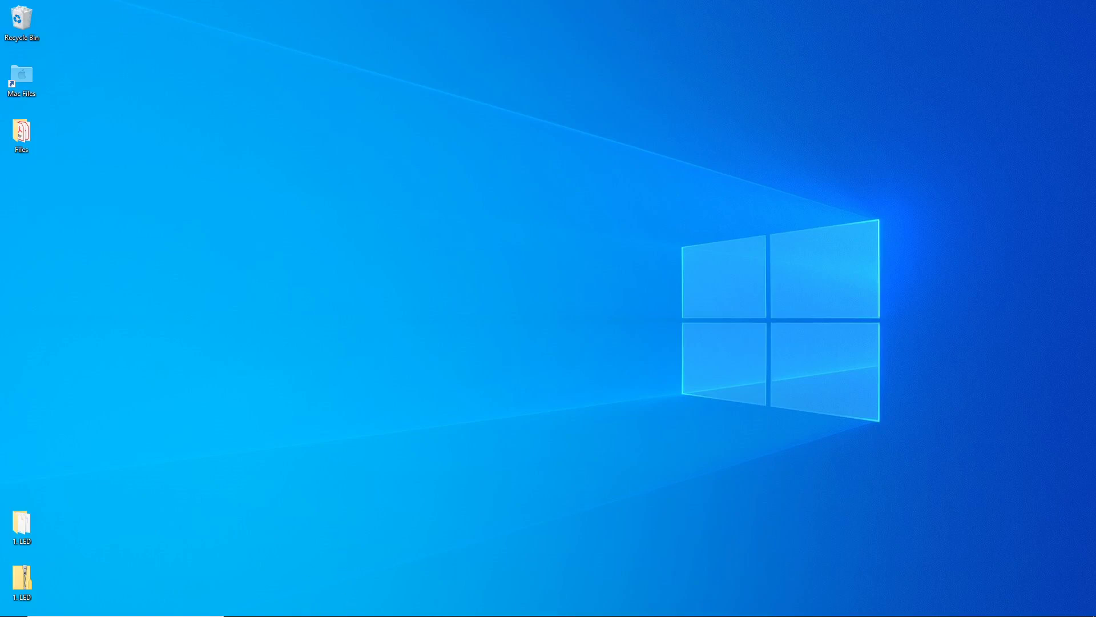
Launch OrCAD Capture with the OrCAD PCB Designer Professional w/PSpice product suite
click(350, 609)
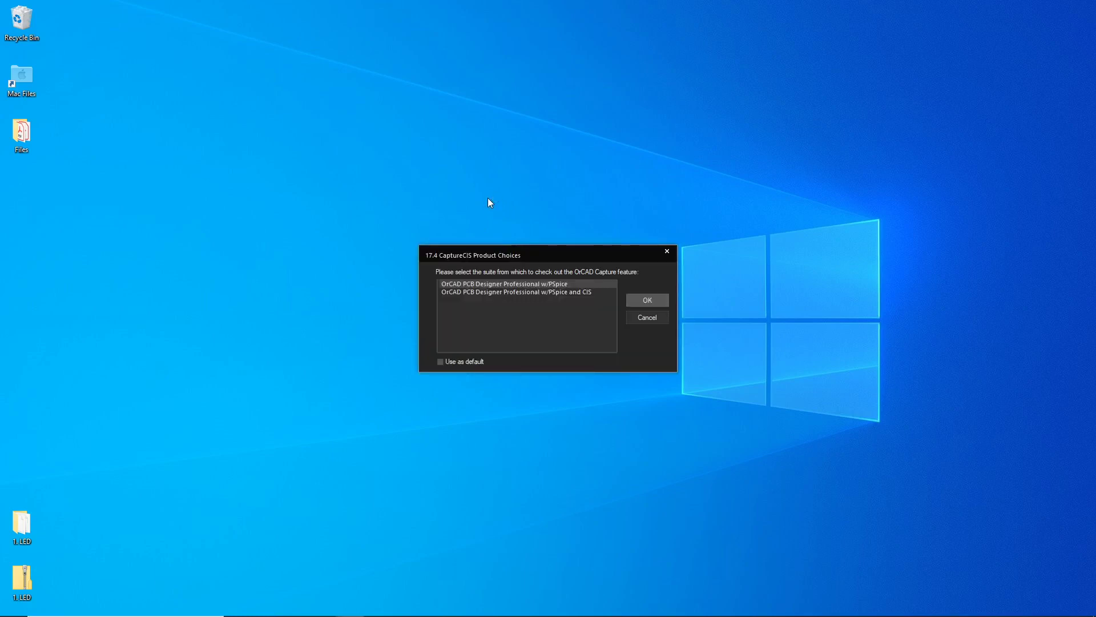
click(642, 299)
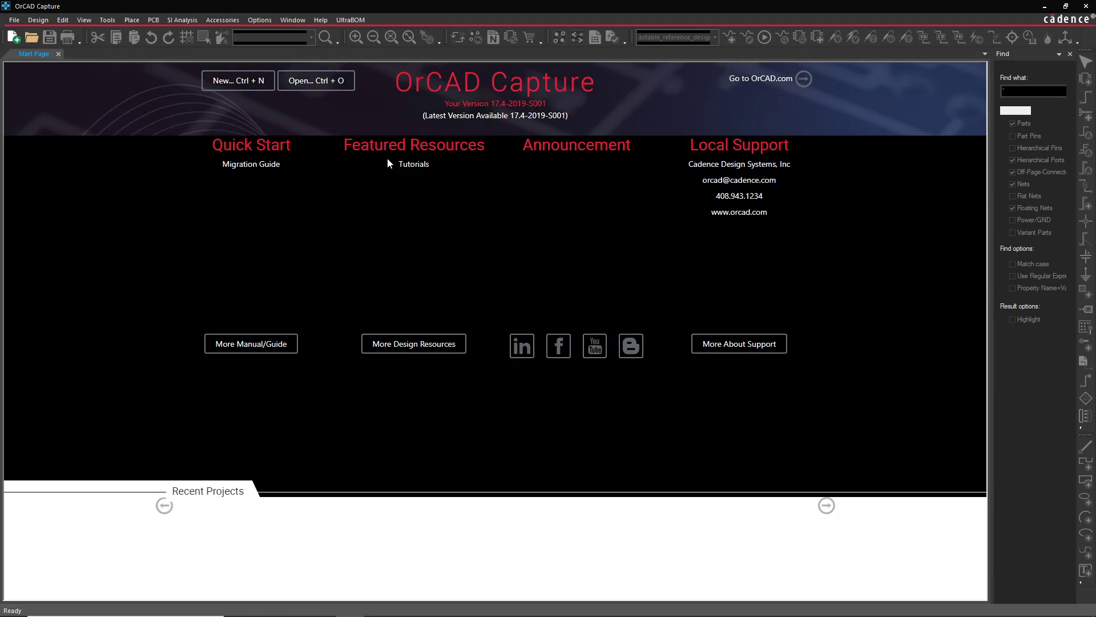
Open the project led.opj from the Desktop's 1. LED folder via File > Open > Project
click(14, 20)
mouse_move(125, 51)
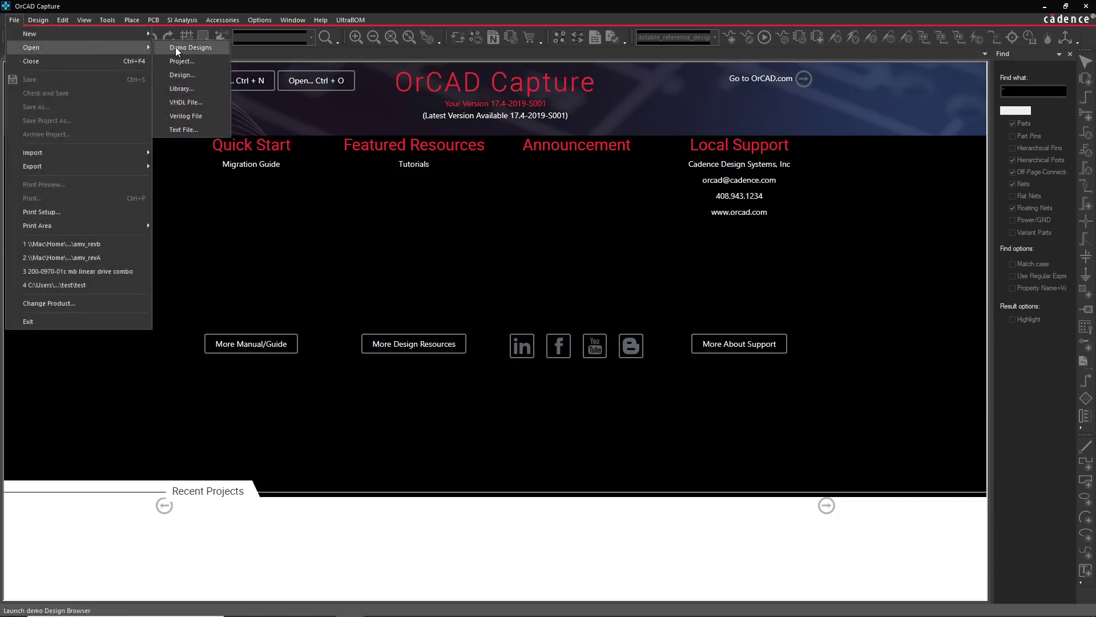
click(547, 271)
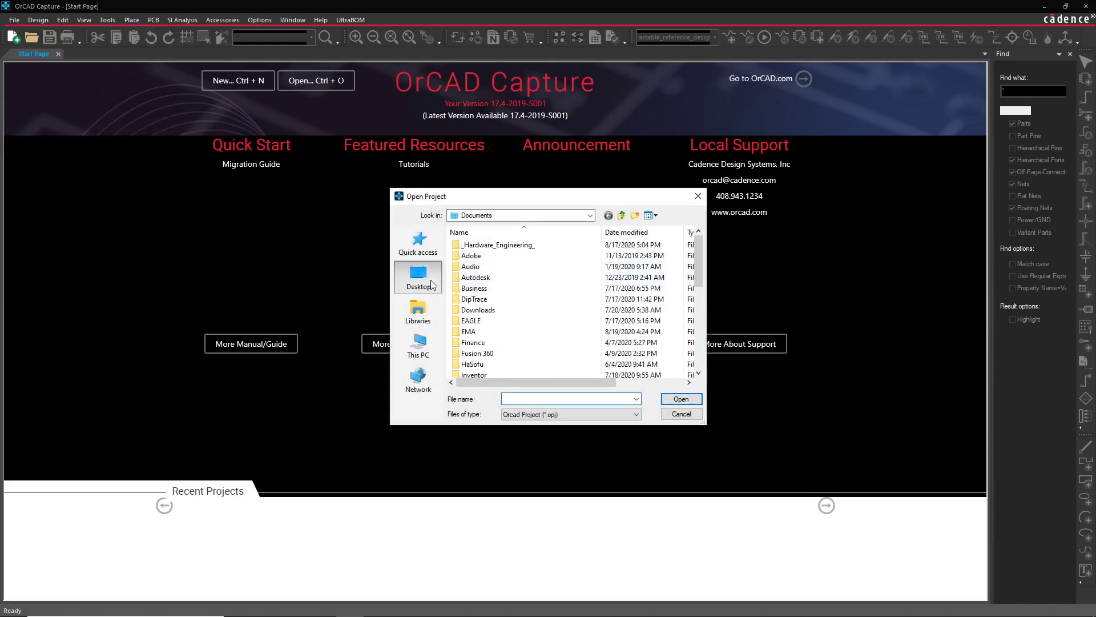
click(432, 285)
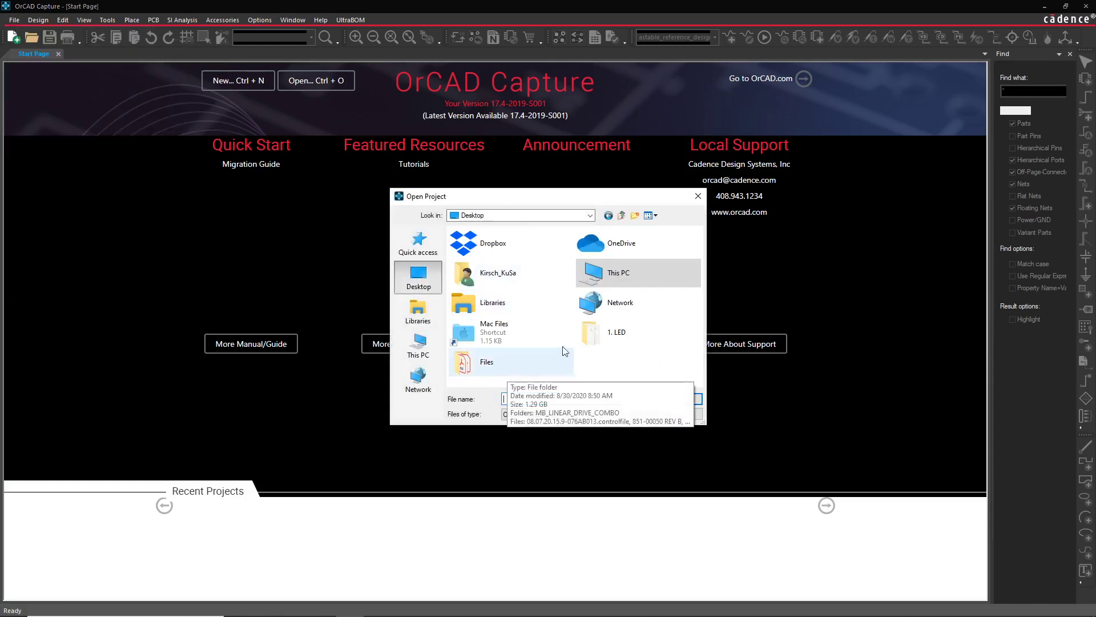
double_click(590, 333)
double_click(528, 276)
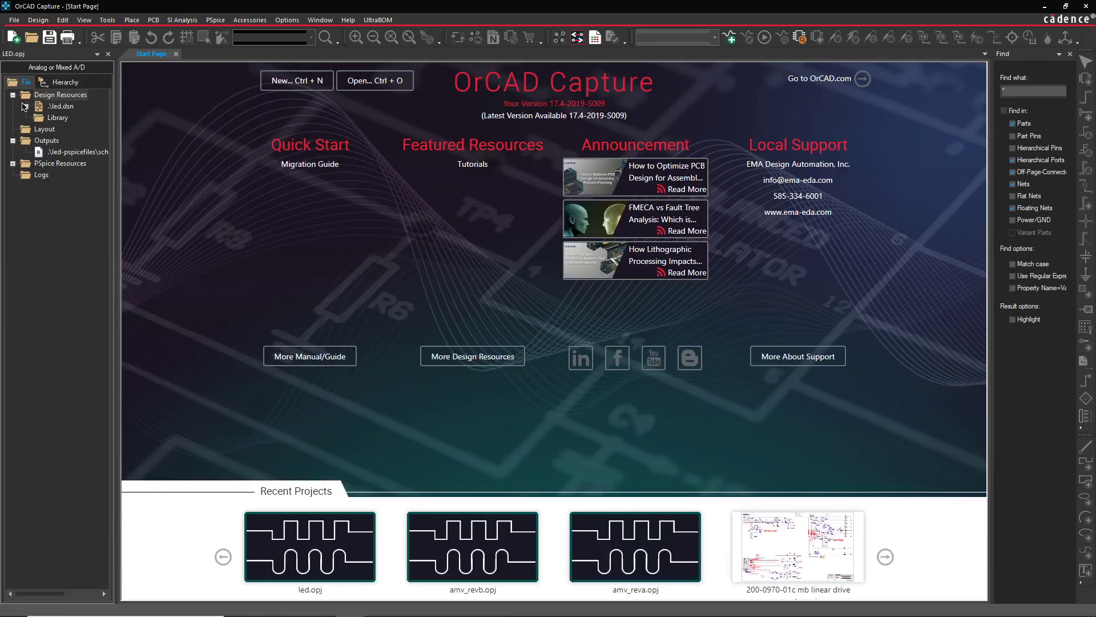
Expand led.dsn in the project tree and open the LEDPCB schematic page
click(26, 106)
click(39, 117)
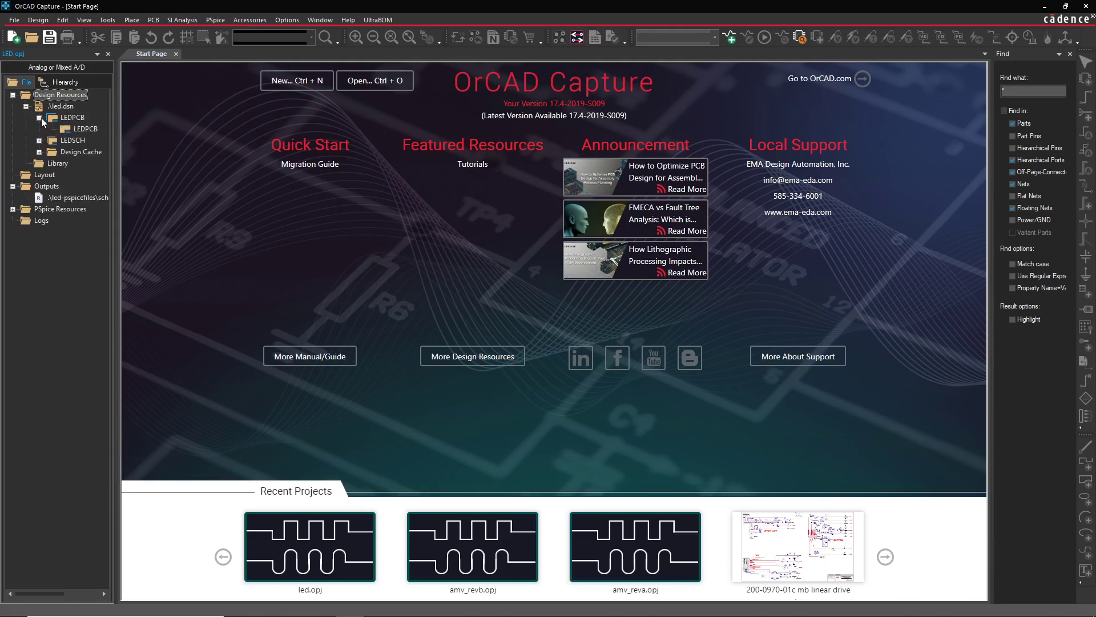
double_click(85, 128)
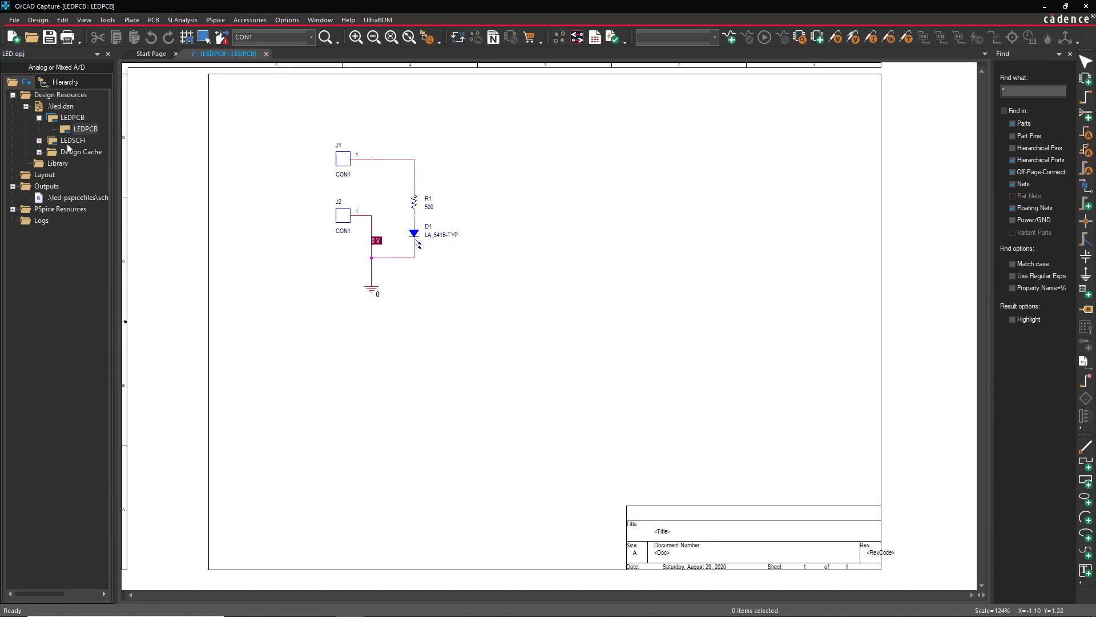
Open the LEDSCH page and raise the top wire between V1 and R1
click(39, 140)
double_click(85, 152)
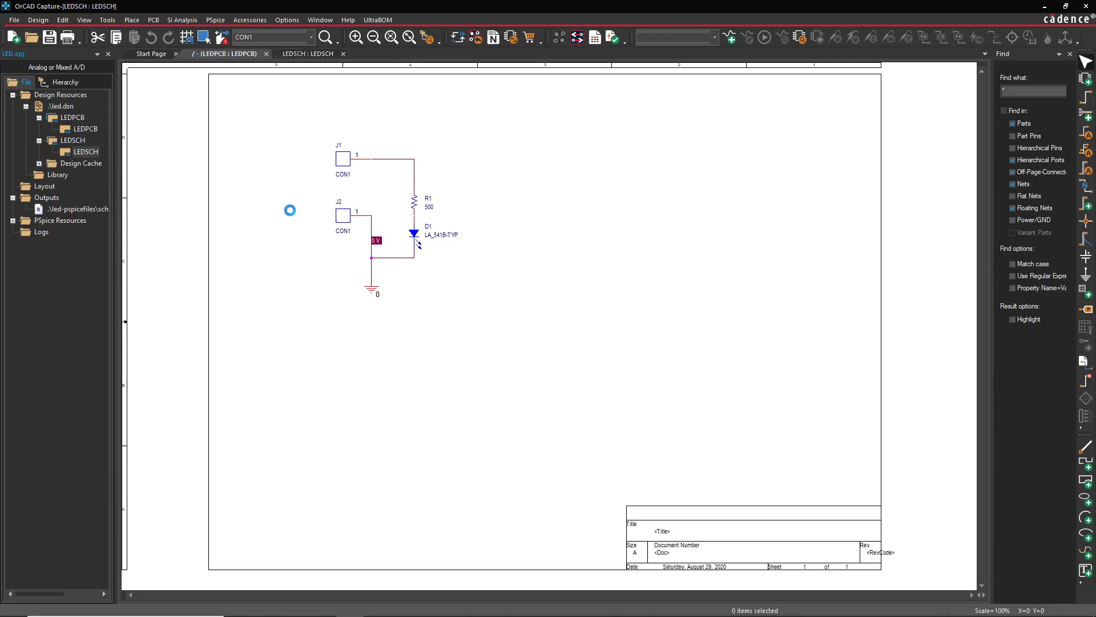
drag(384, 187, 383, 172)
click(383, 172)
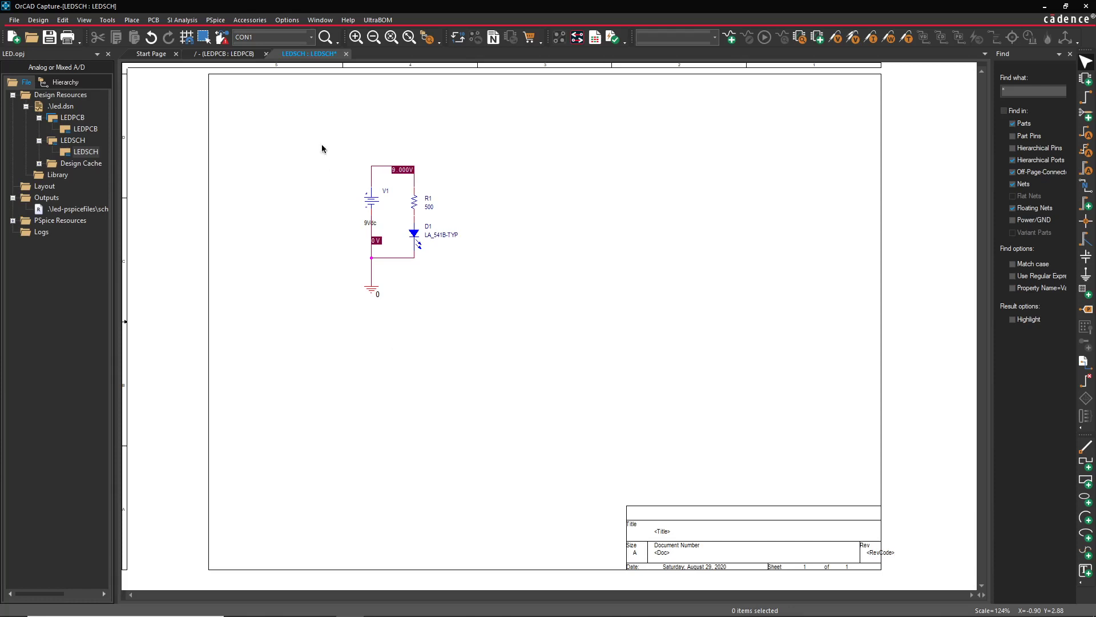
Generate a PCB Editor netlist for led.dsn into the allegro directory with View Output enabled
click(105, 22)
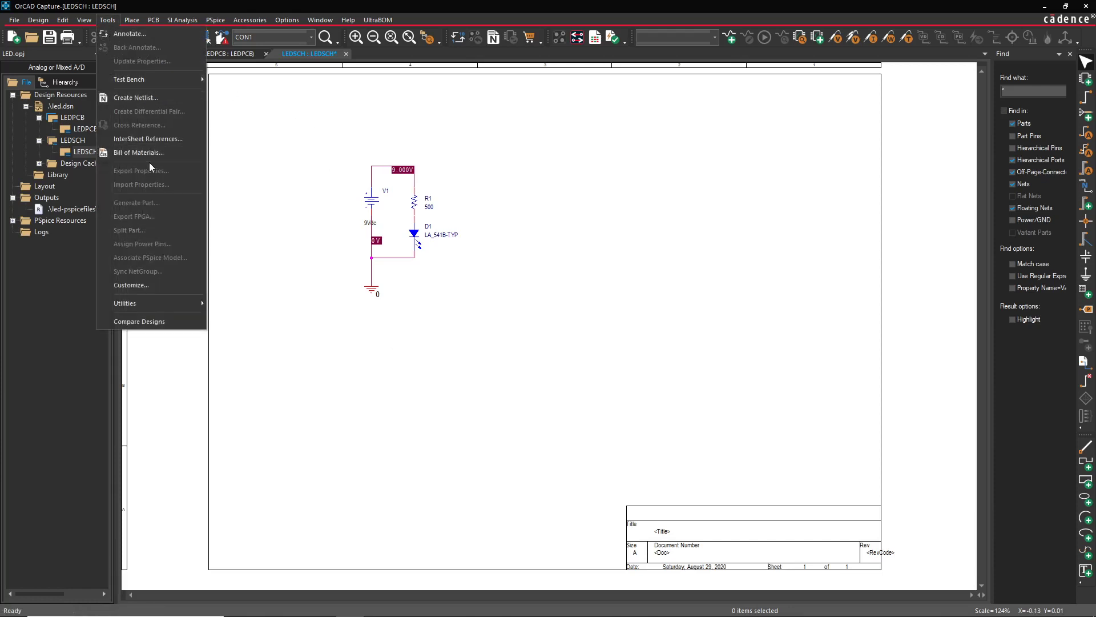
click(95, 147)
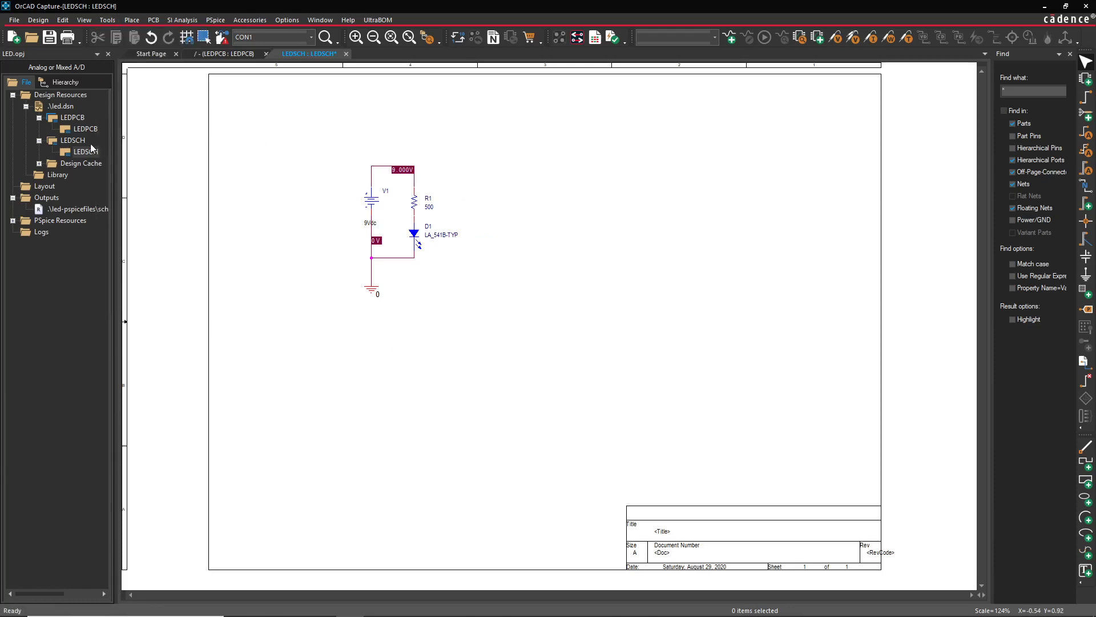
click(69, 107)
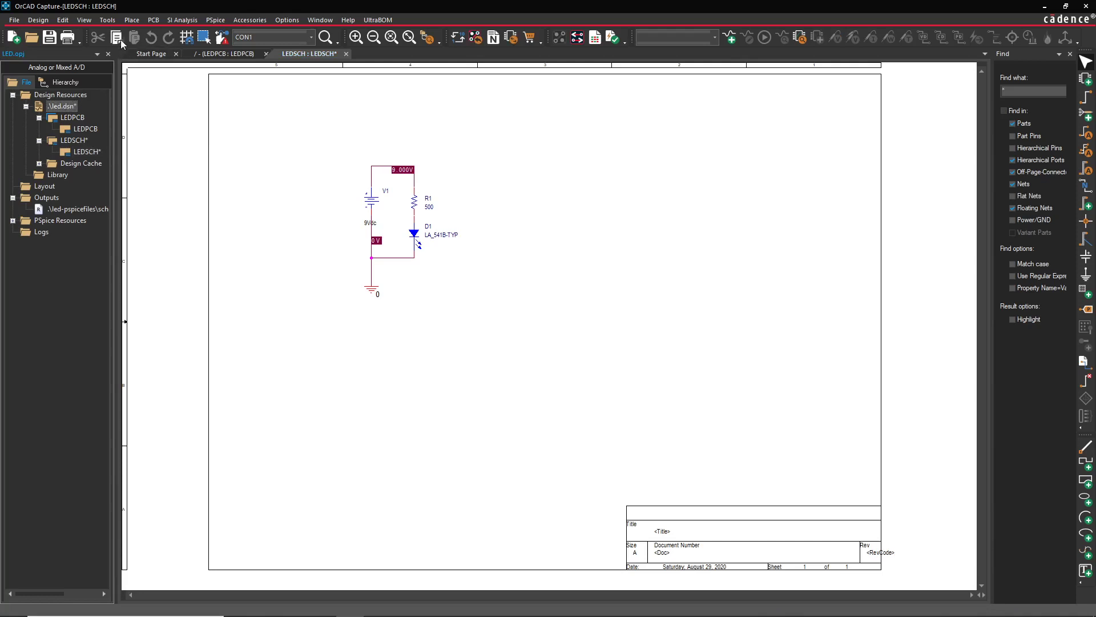
click(107, 20)
click(138, 98)
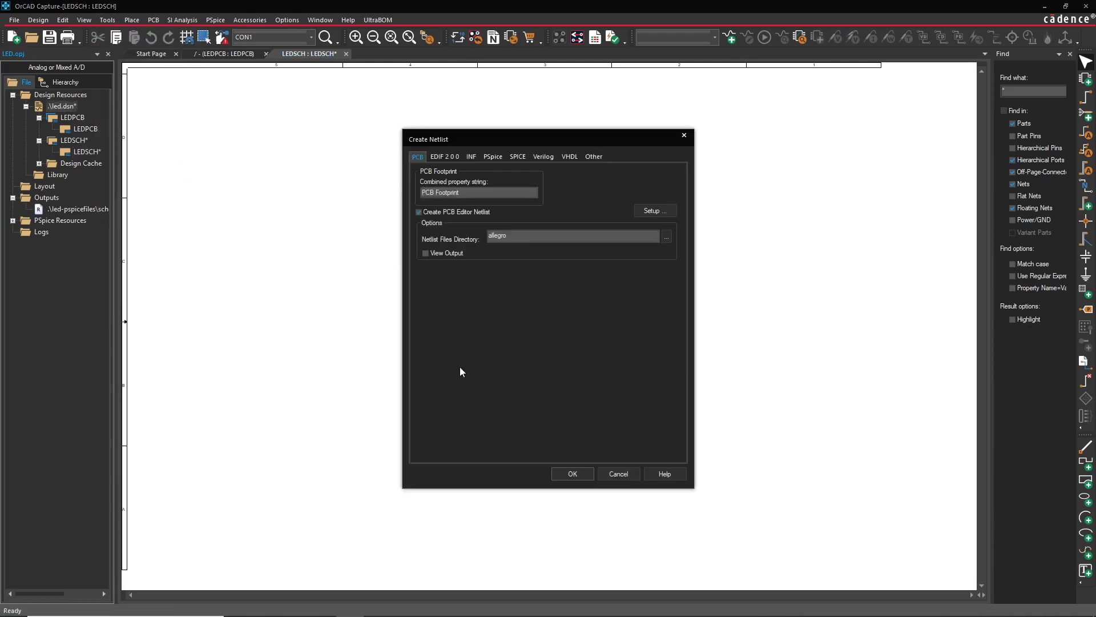
drag(517, 137, 451, 136)
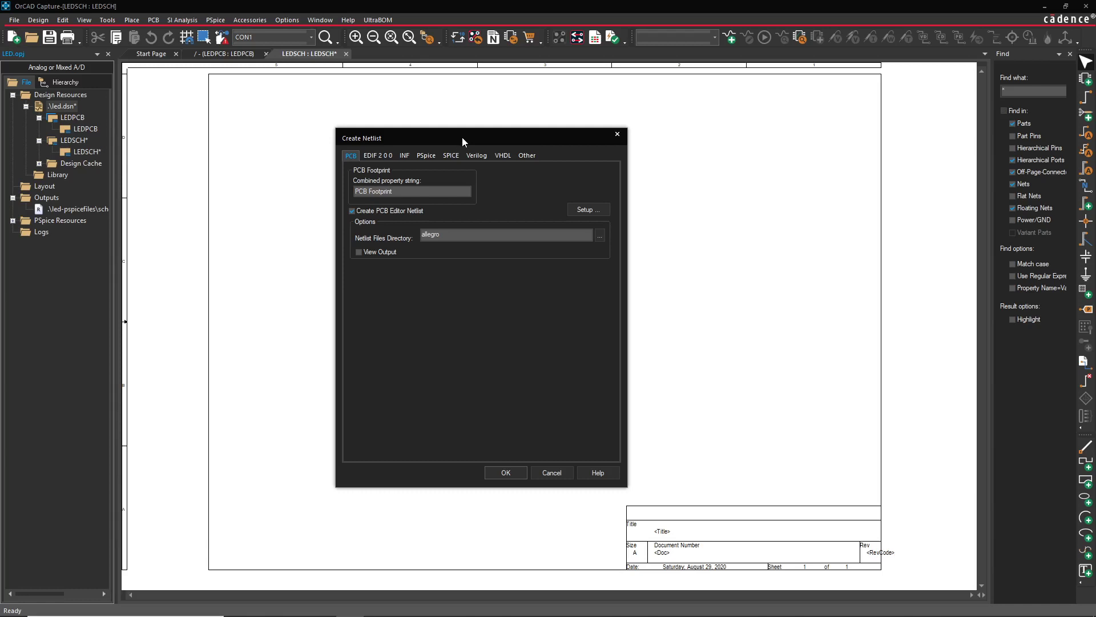
drag(461, 137, 588, 115)
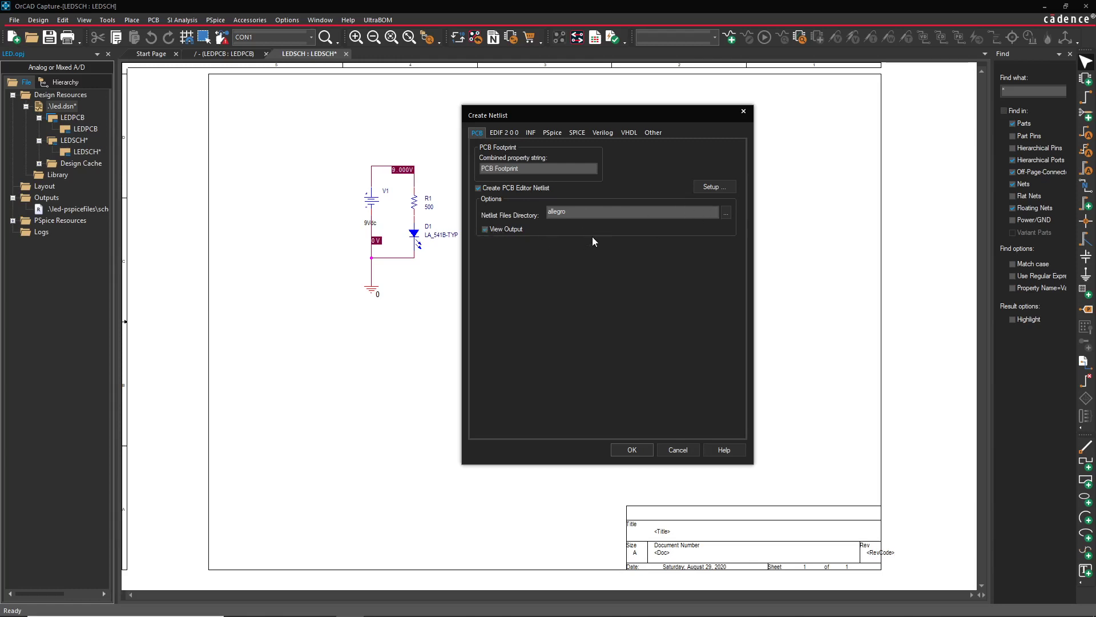
click(632, 449)
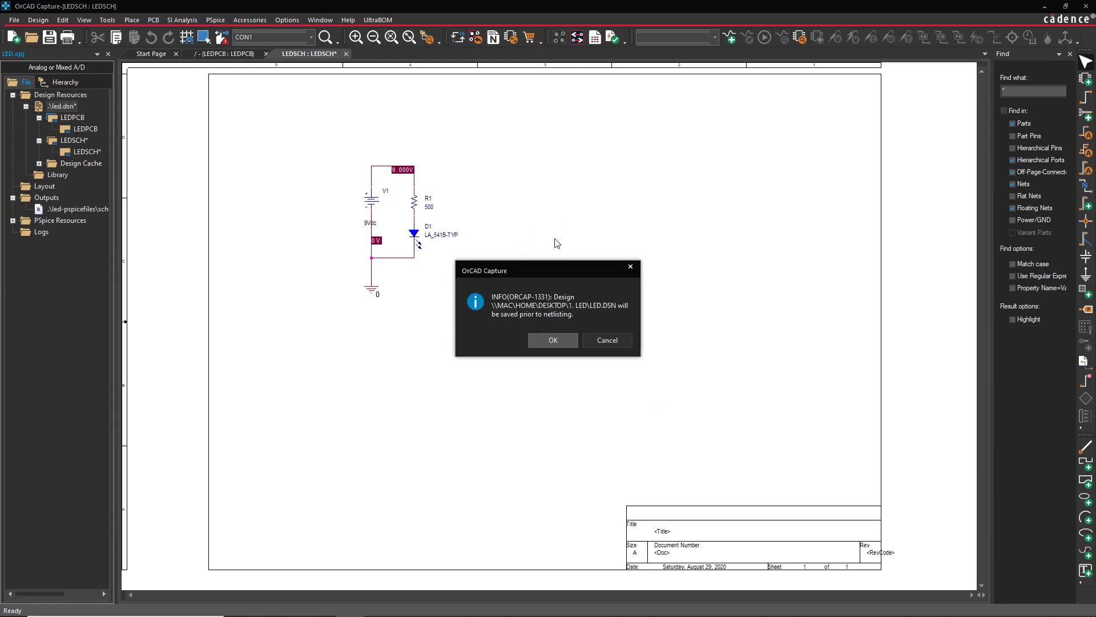
click(553, 341)
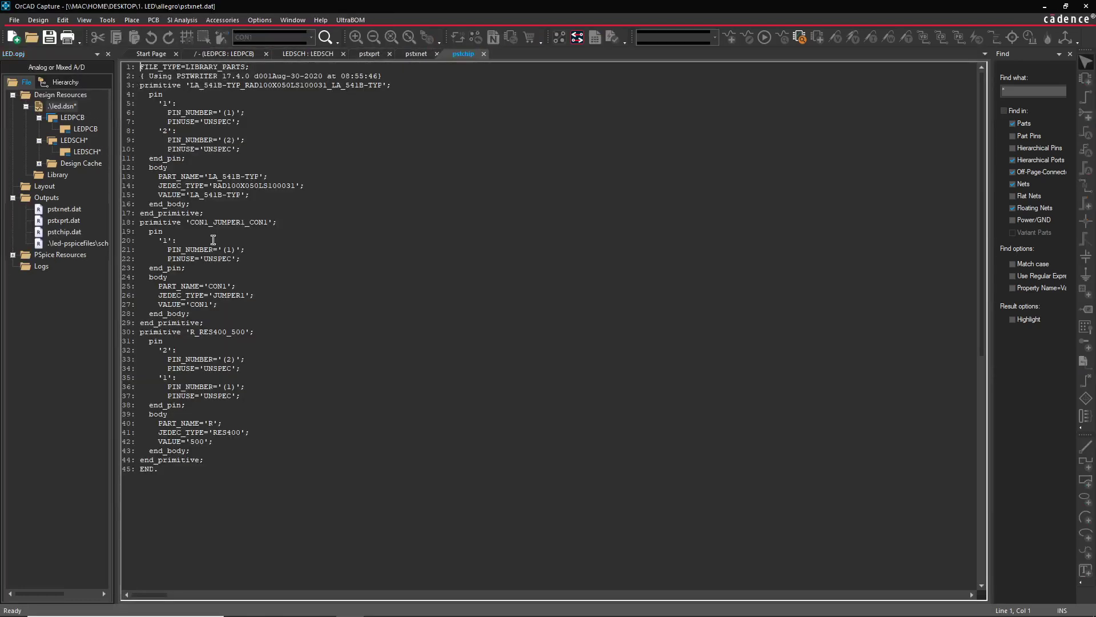
click(213, 240)
drag(116, 176, 243, 175)
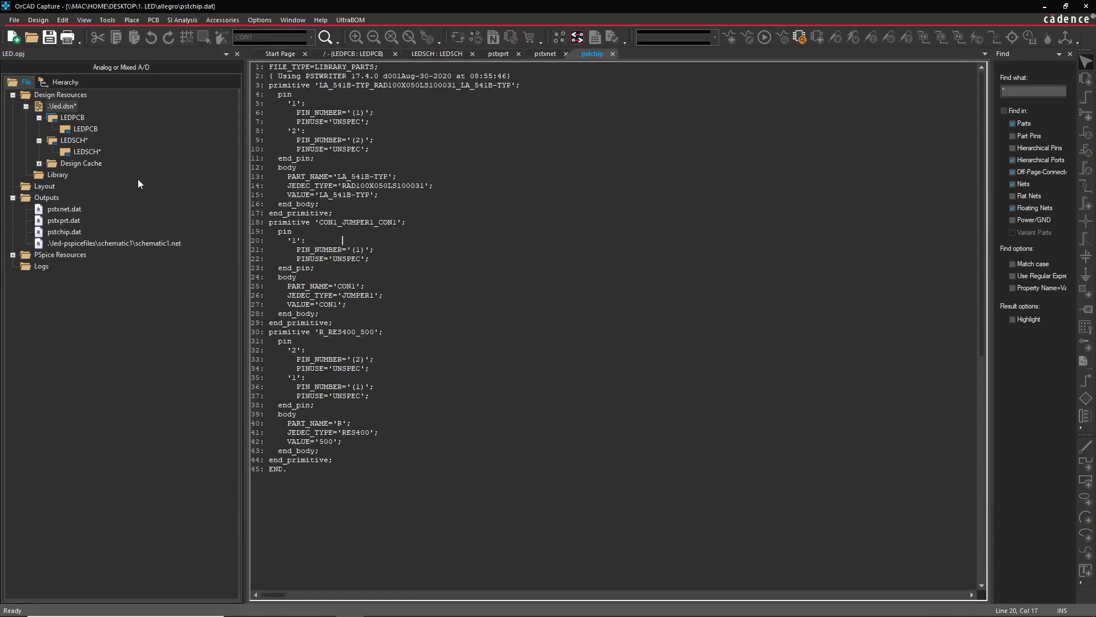
click(499, 54)
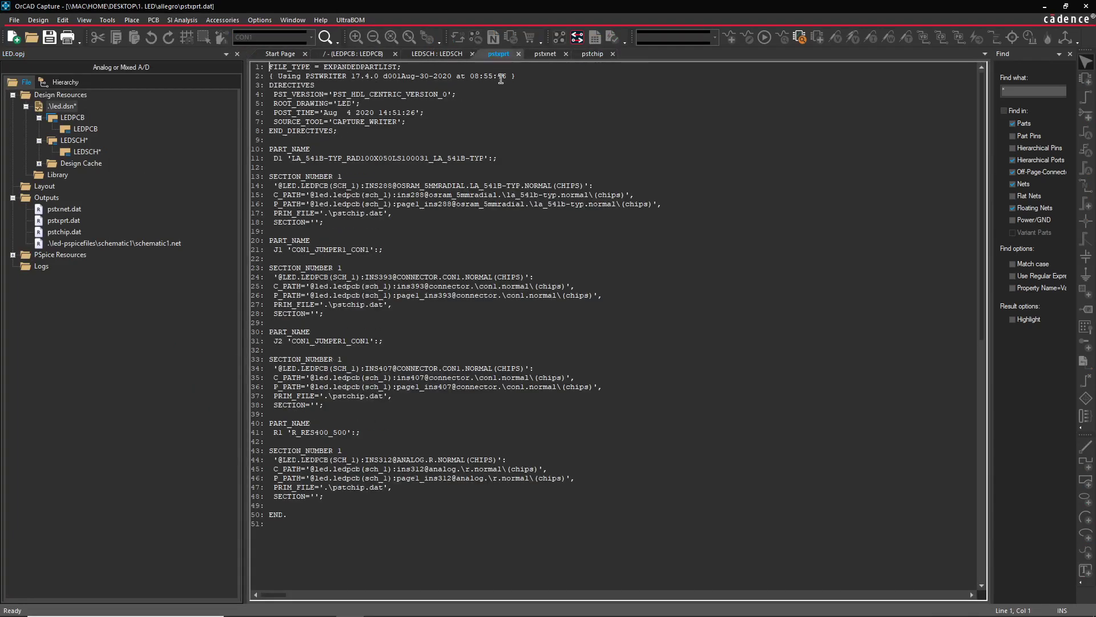
click(546, 53)
click(592, 56)
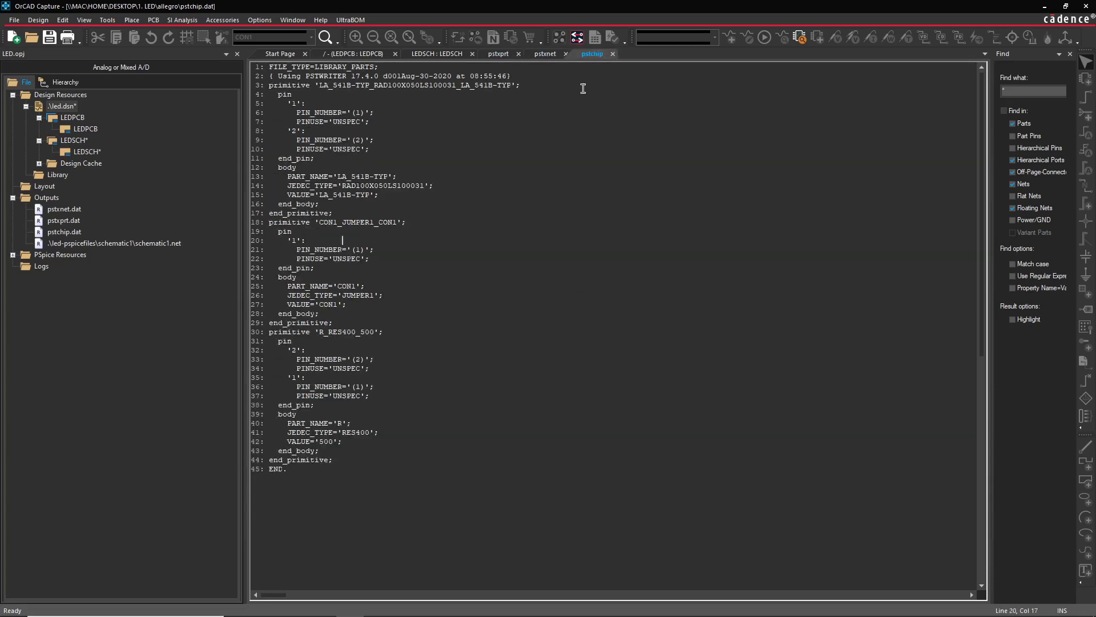
click(488, 54)
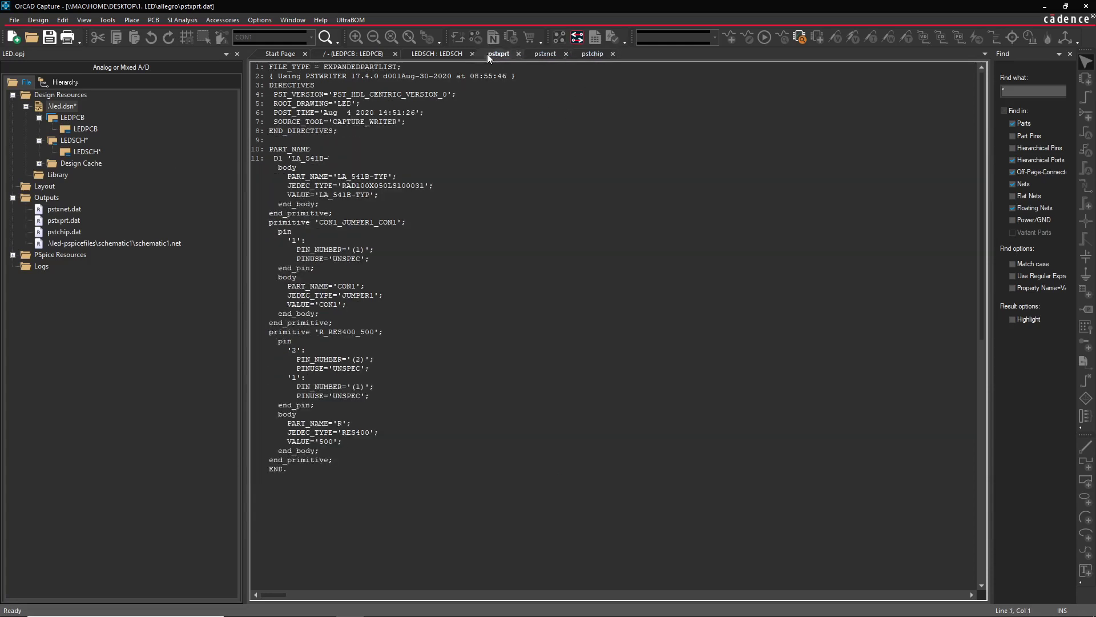
click(540, 54)
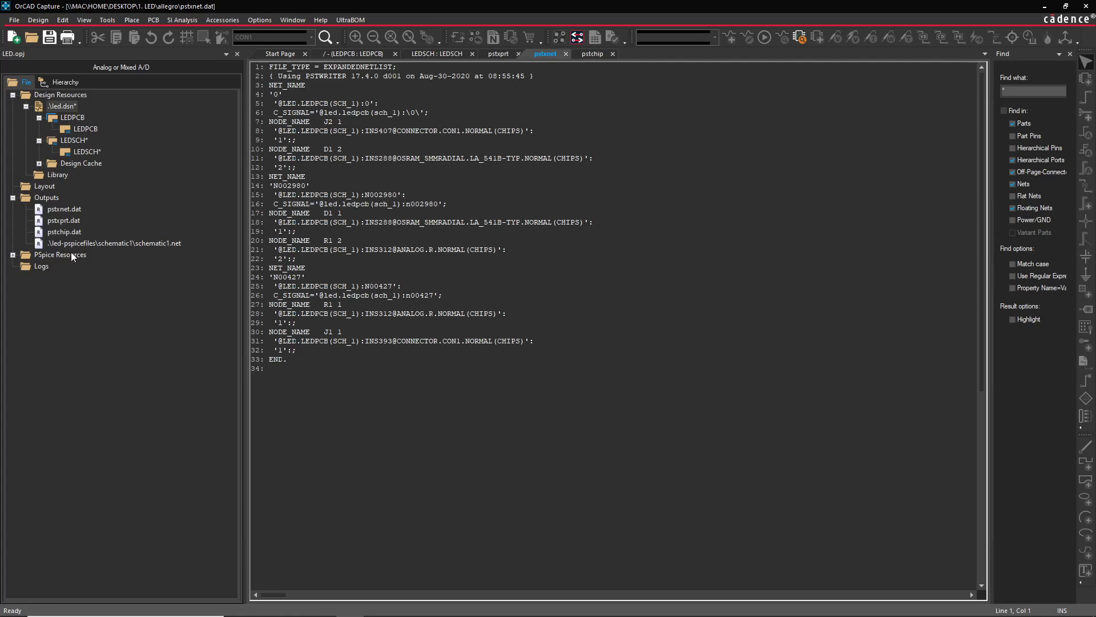
click(50, 190)
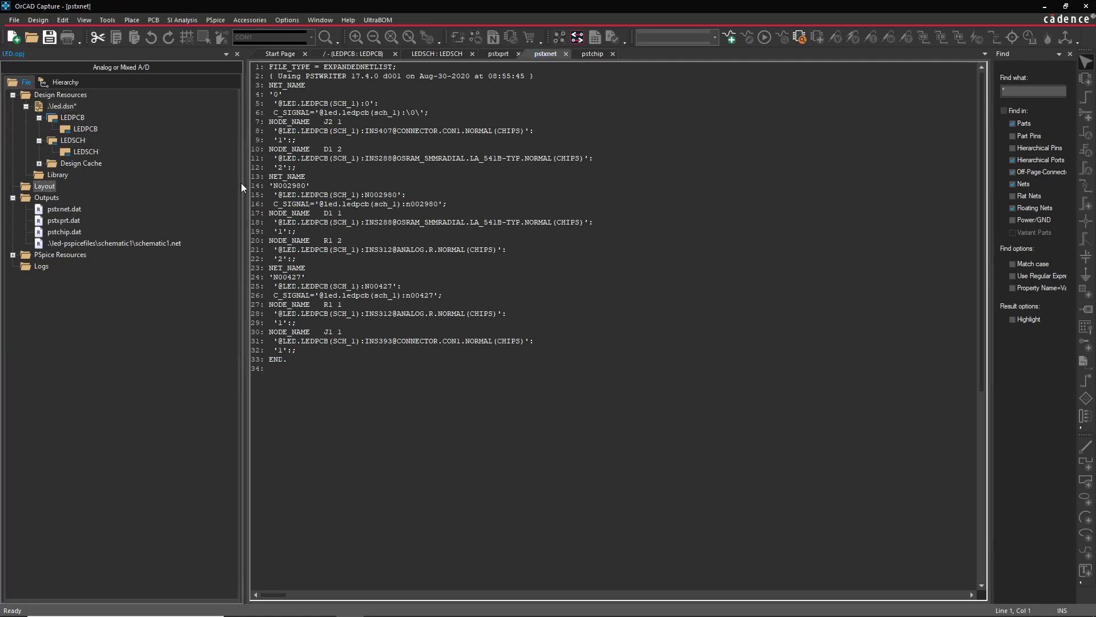
click(342, 140)
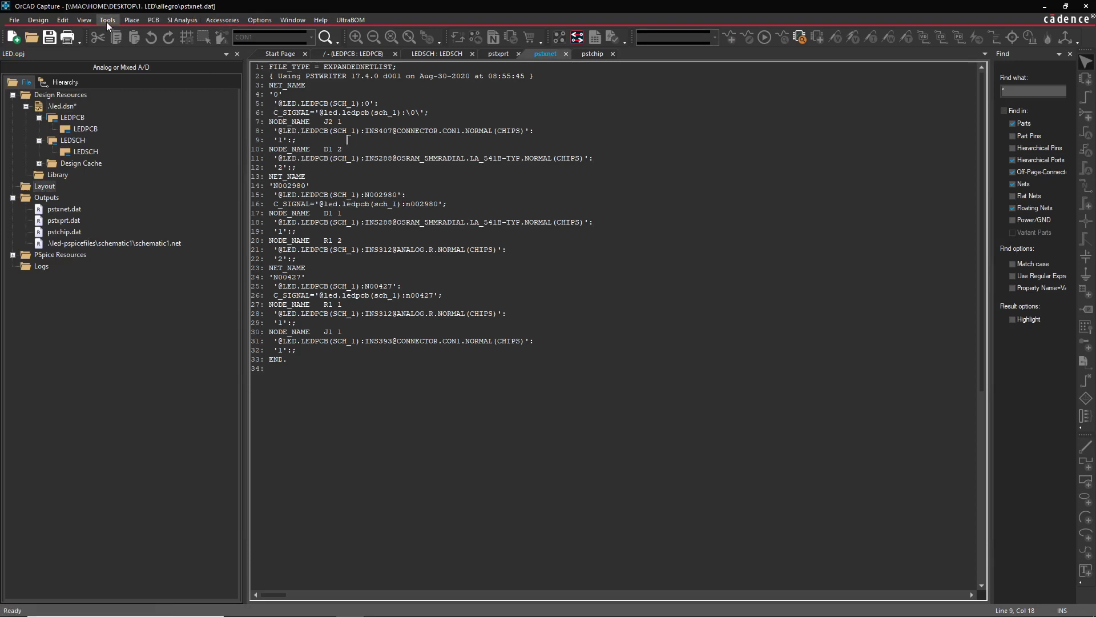
Create a new layout for LEDPCB with board file allegro\LED.brd and no input board
click(72, 117)
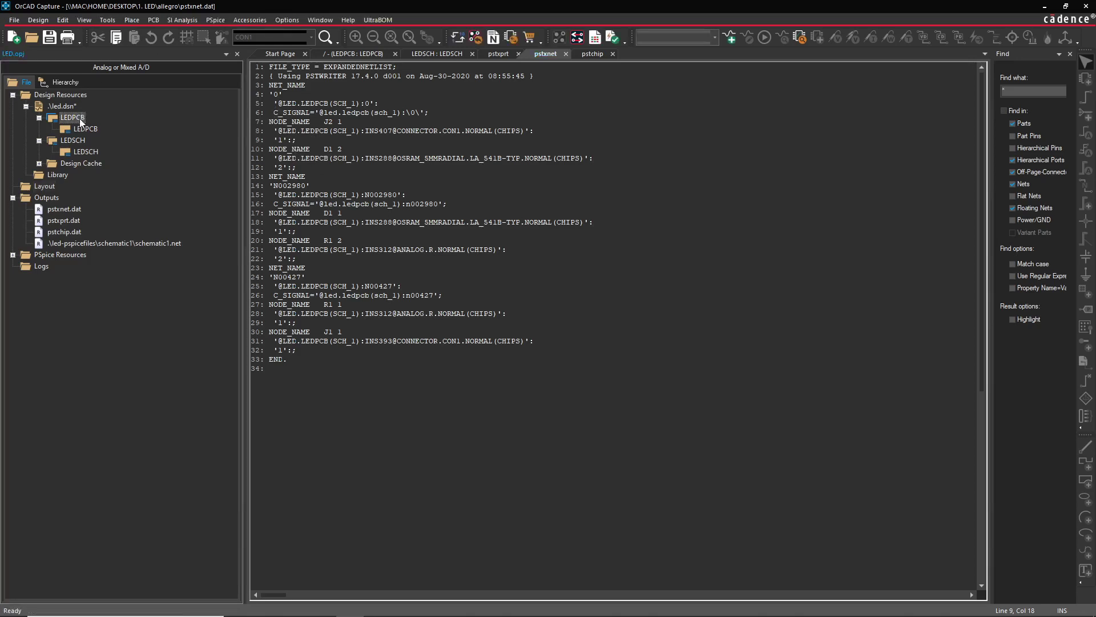
click(154, 20)
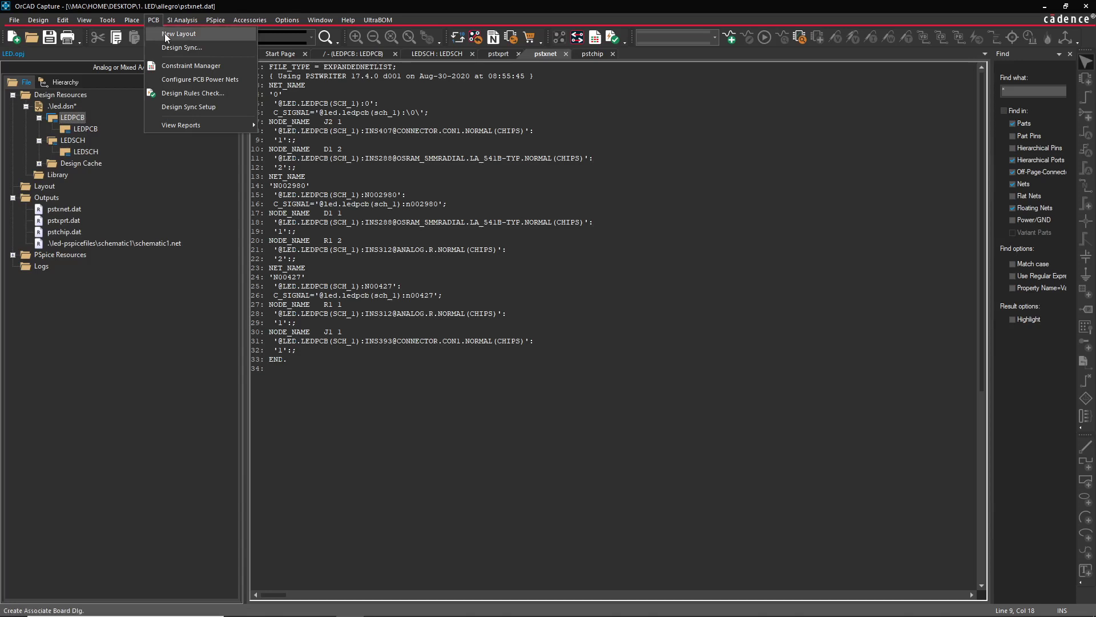
click(164, 33)
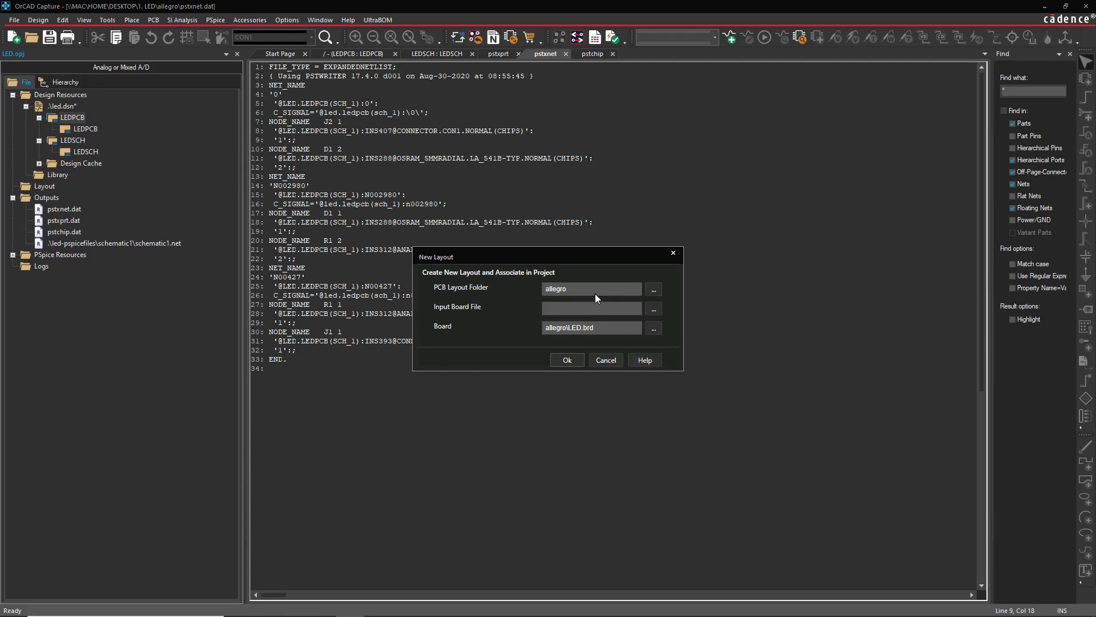
click(580, 307)
click(653, 308)
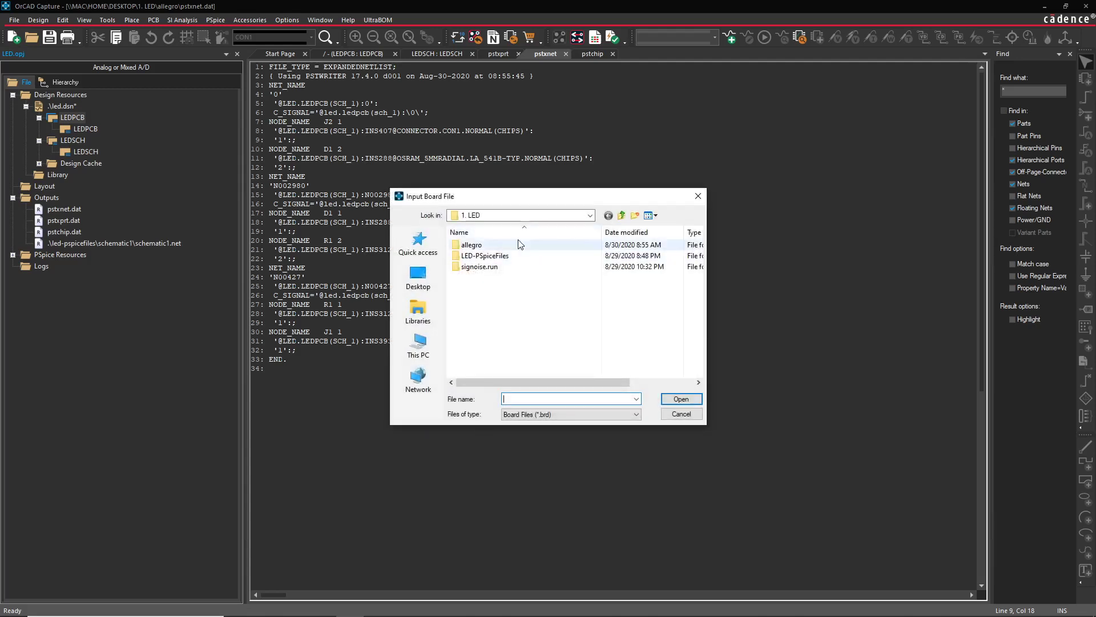
double_click(525, 245)
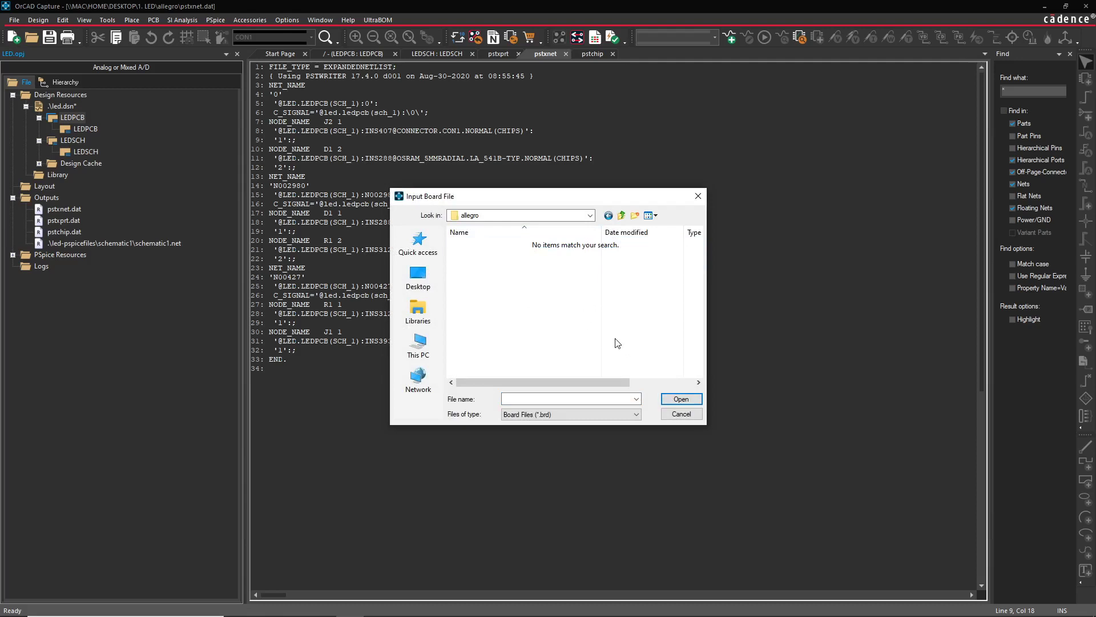
click(679, 414)
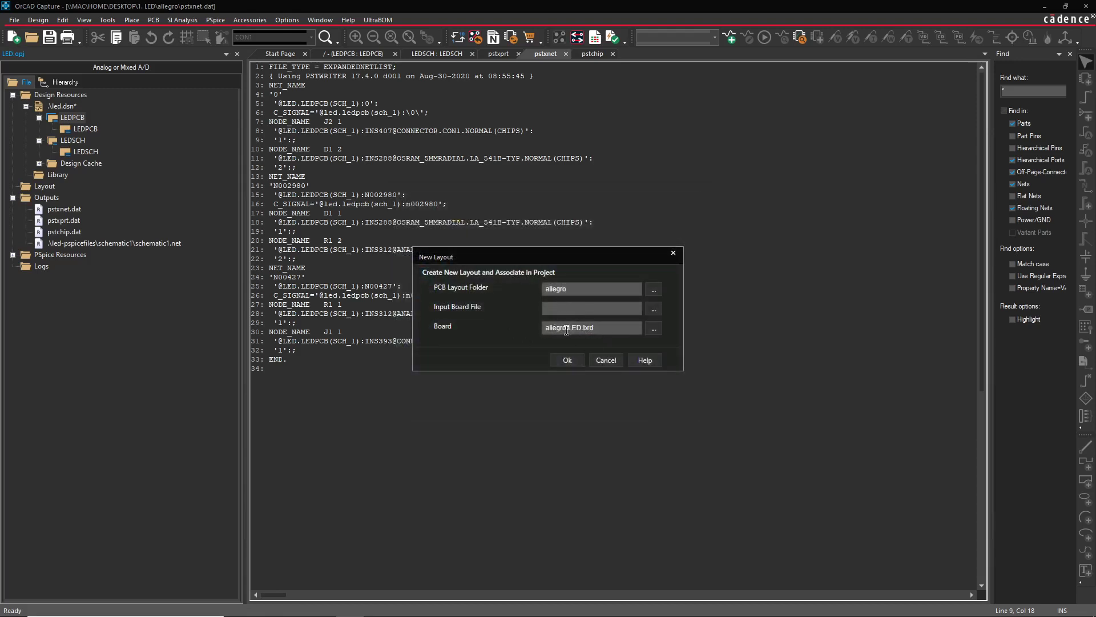
click(599, 327)
click(567, 360)
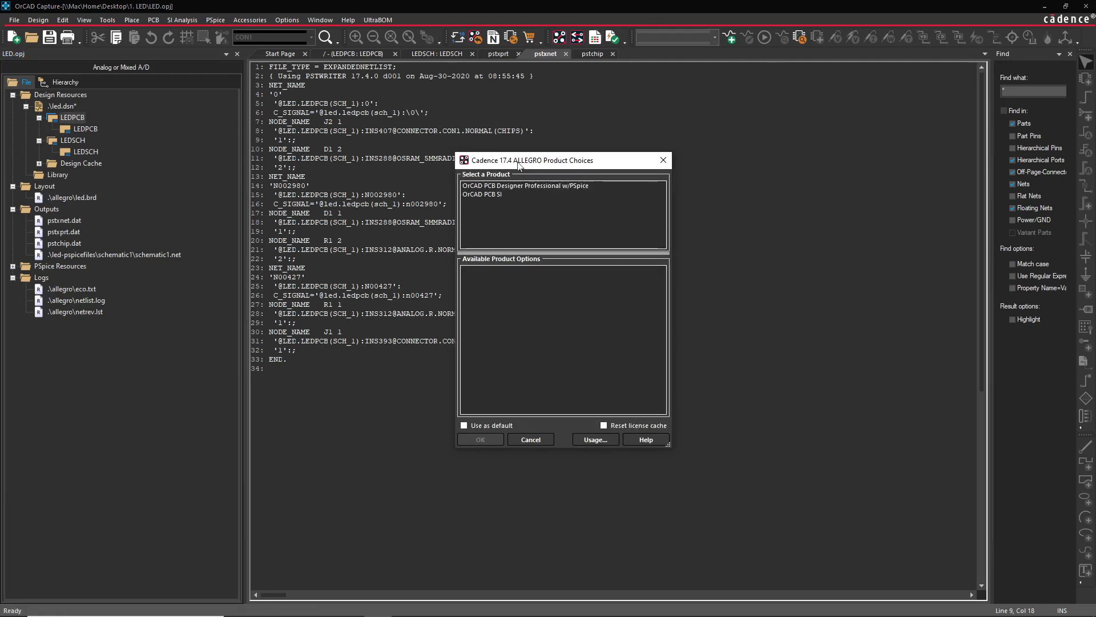
Start PCB Designer Professional w/PSpice maximized, with Find, Options and Command panels collapsed
double_click(540, 183)
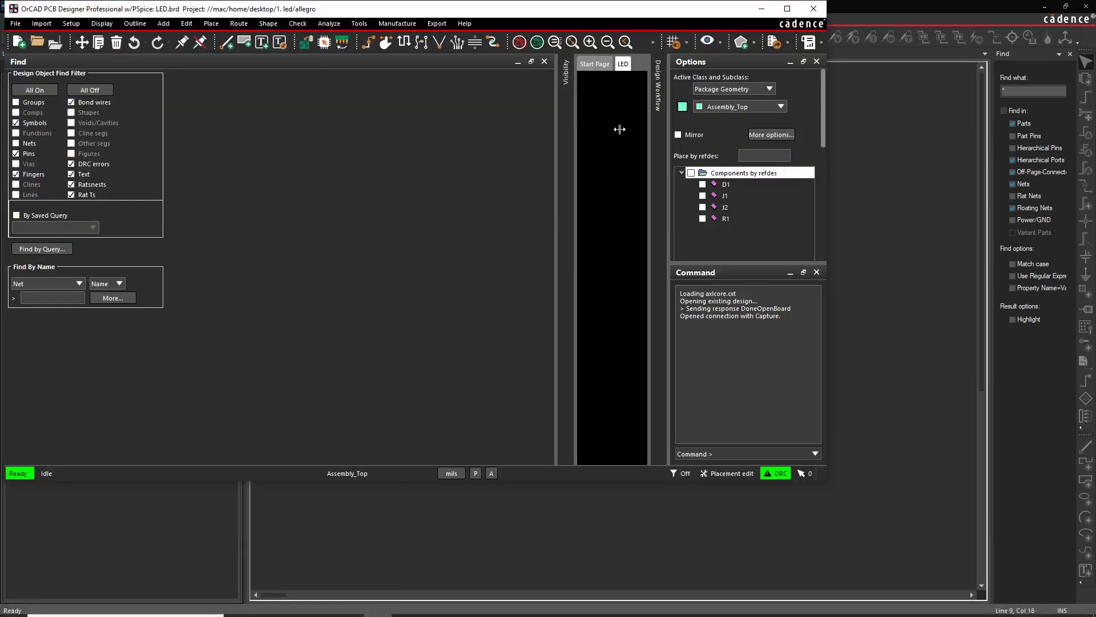
click(787, 10)
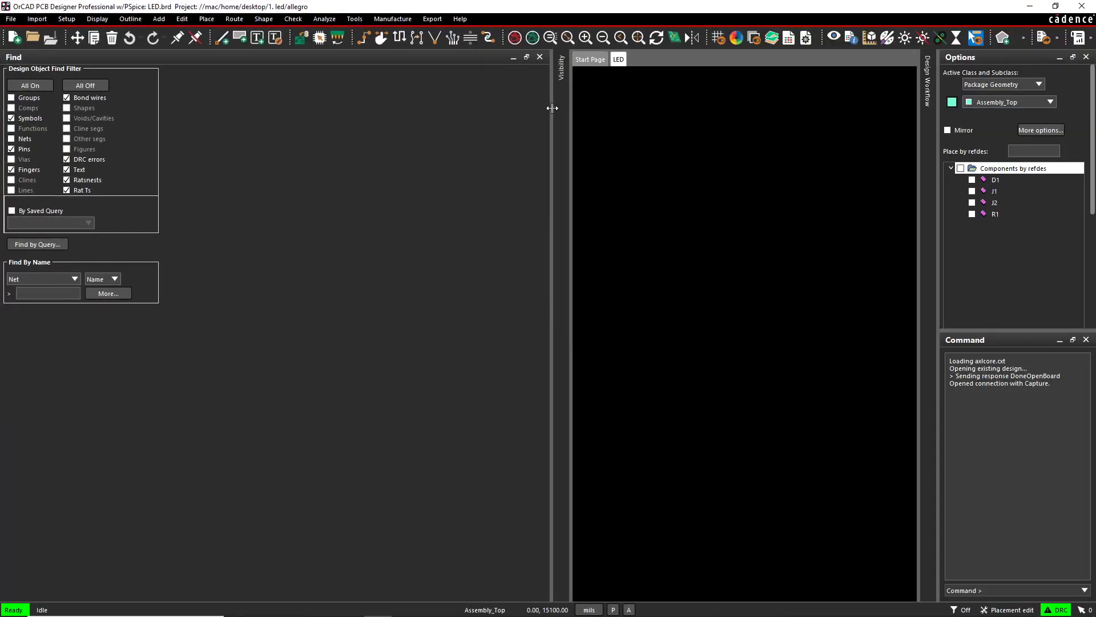
click(203, 58)
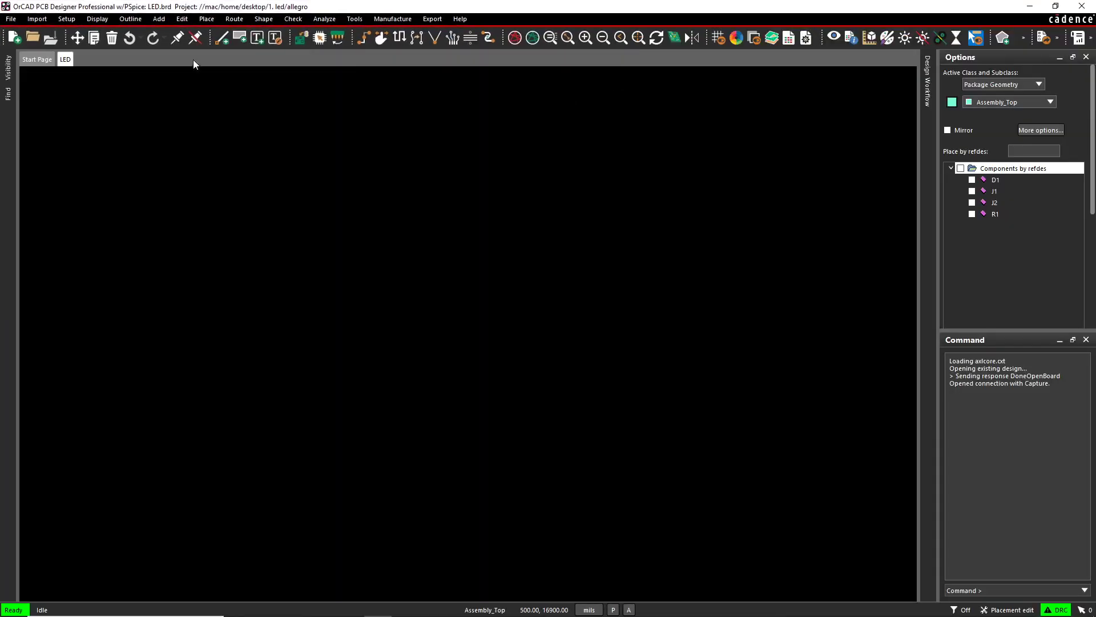
click(1057, 58)
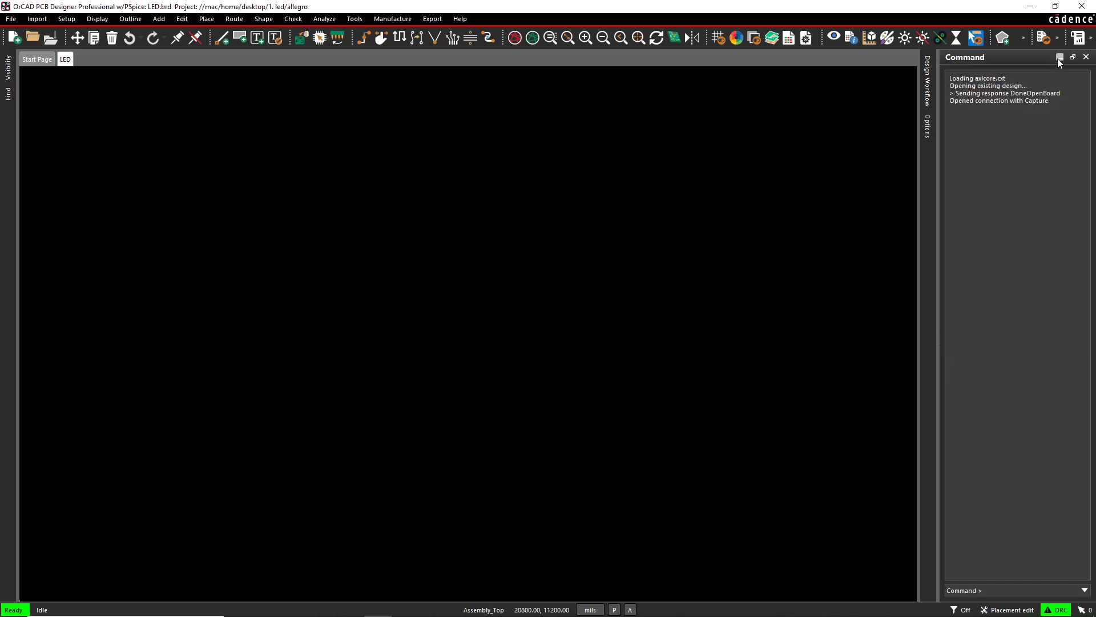
click(1059, 57)
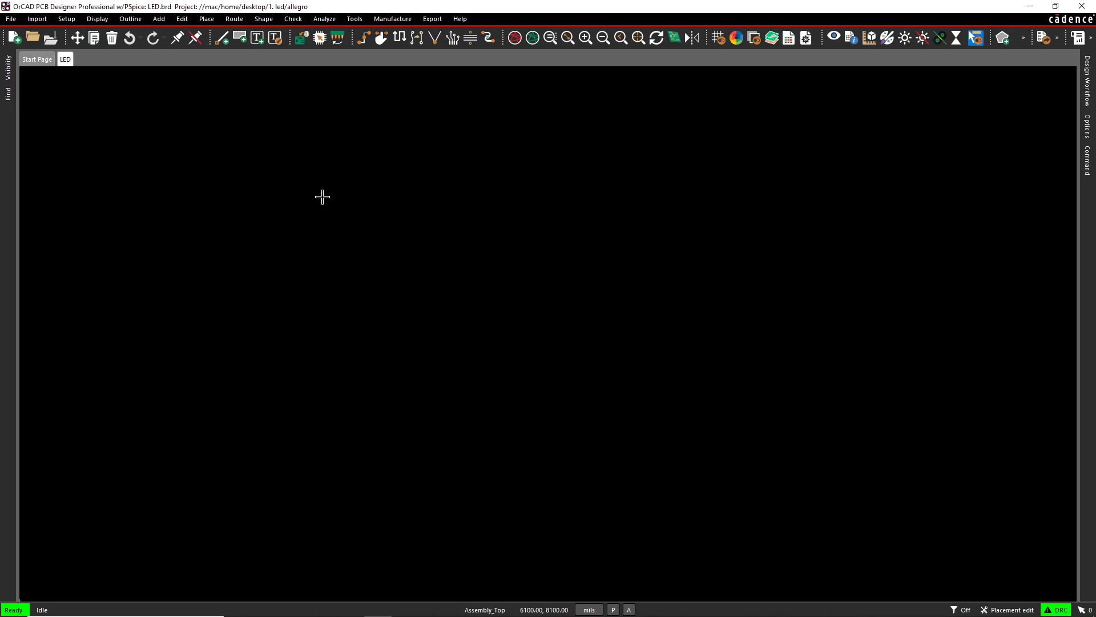
Manually place D1, J1, J2 and R1 by refdes close together on the board
click(207, 20)
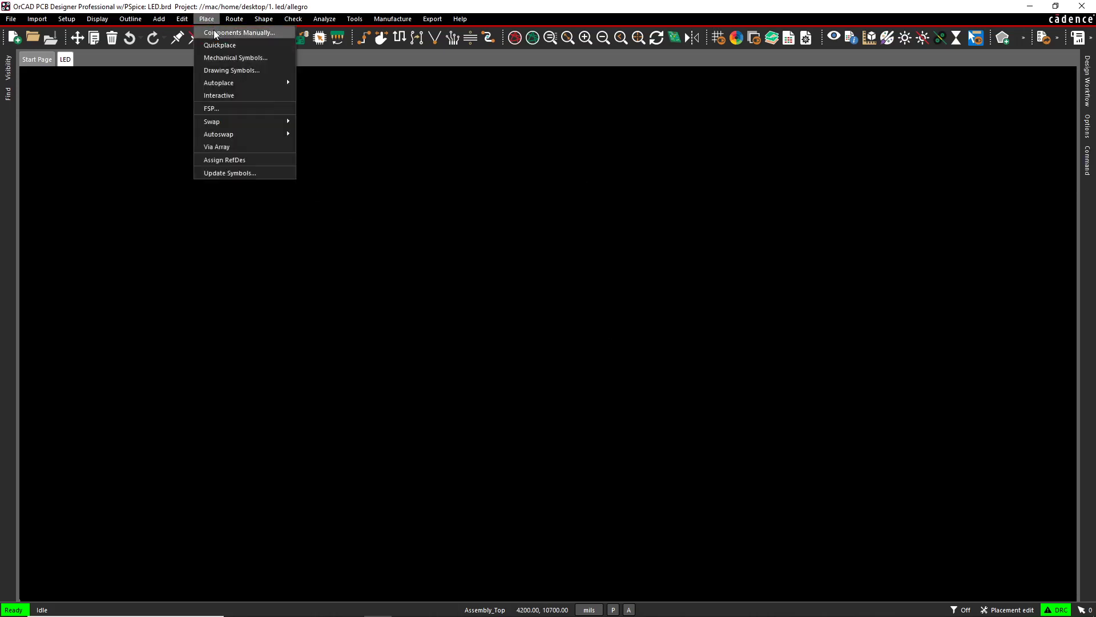
click(215, 34)
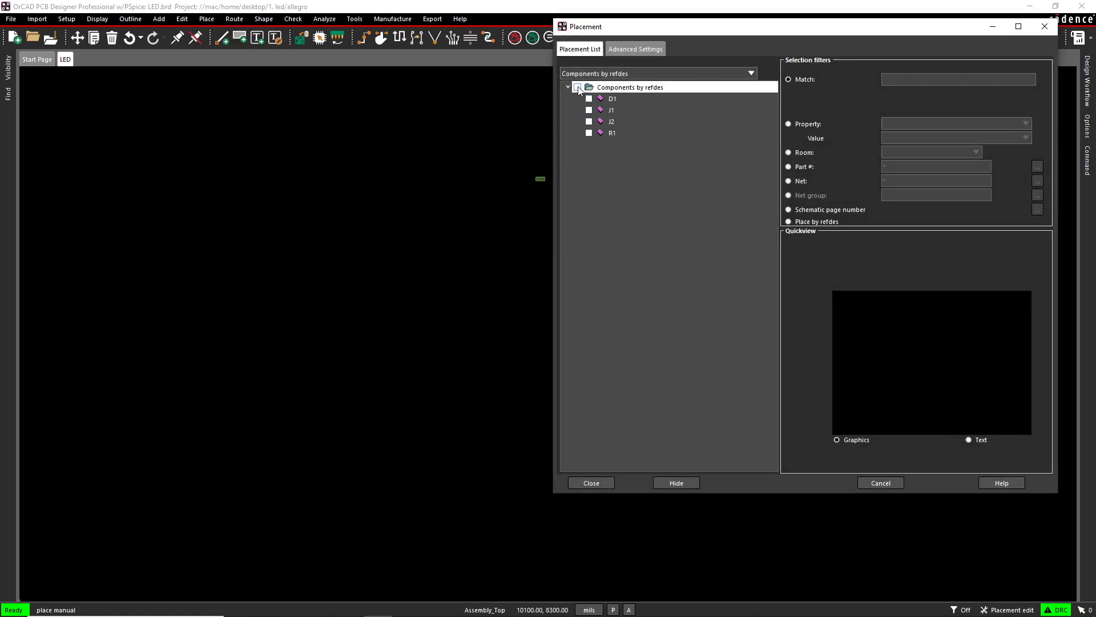
click(578, 87)
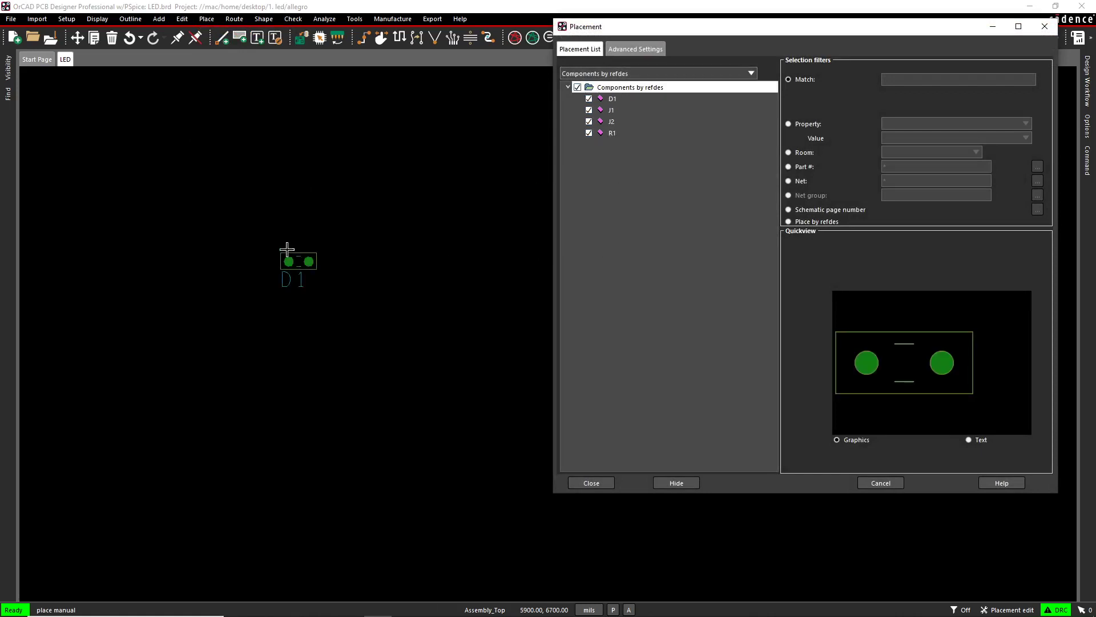
click(268, 243)
click(268, 321)
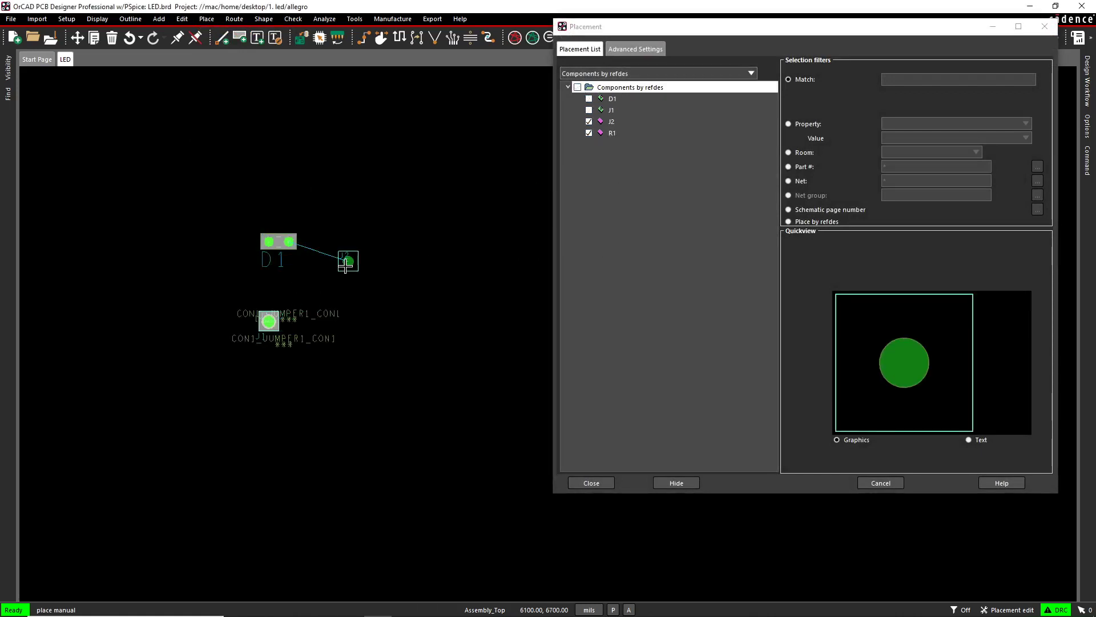
click(349, 245)
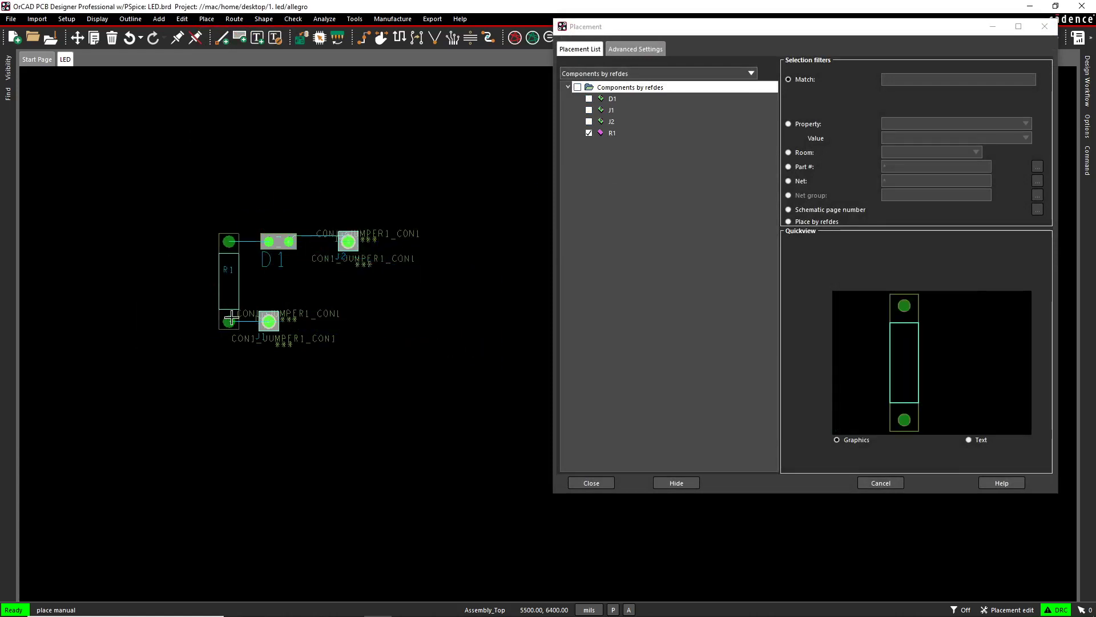
click(231, 318)
right_click(372, 310)
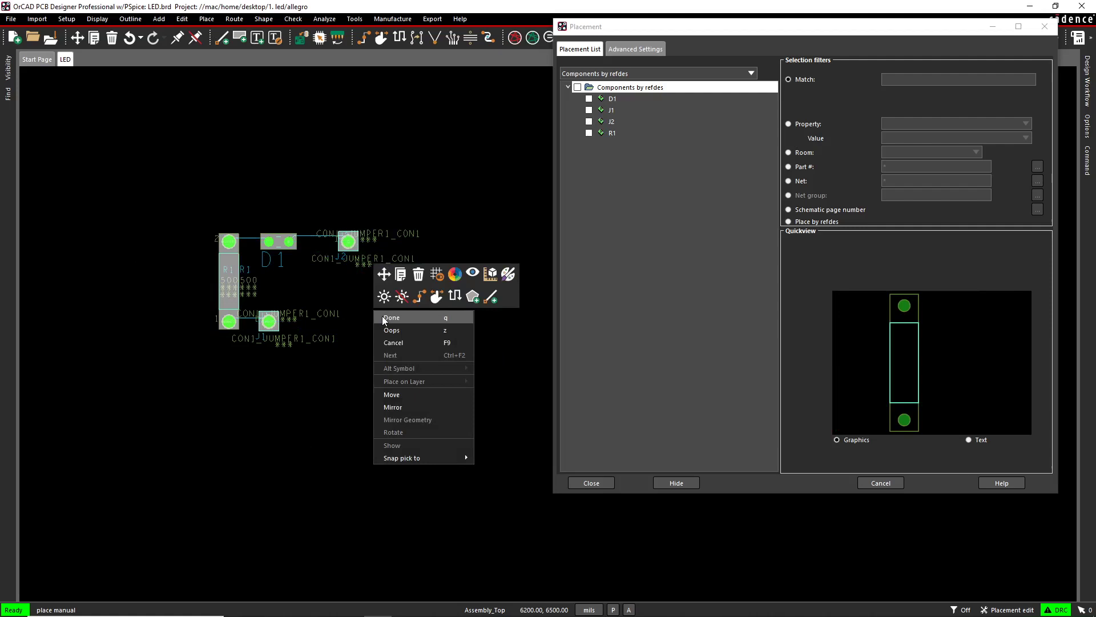
click(384, 319)
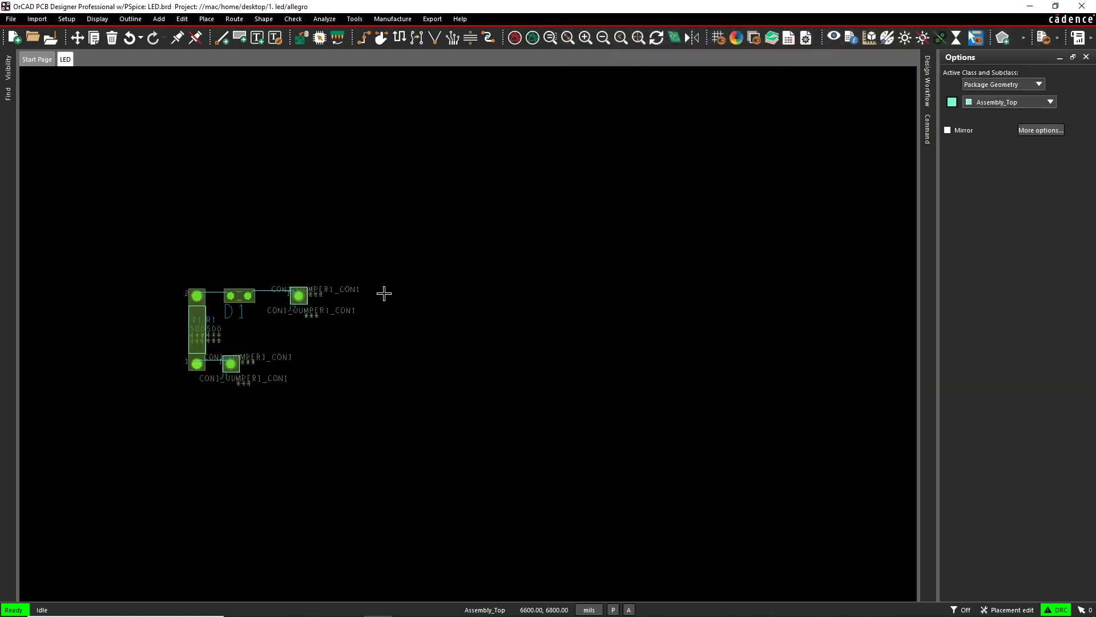
Draw a rectangular design outline around the parts with a 20 MIL edge clearance
click(130, 19)
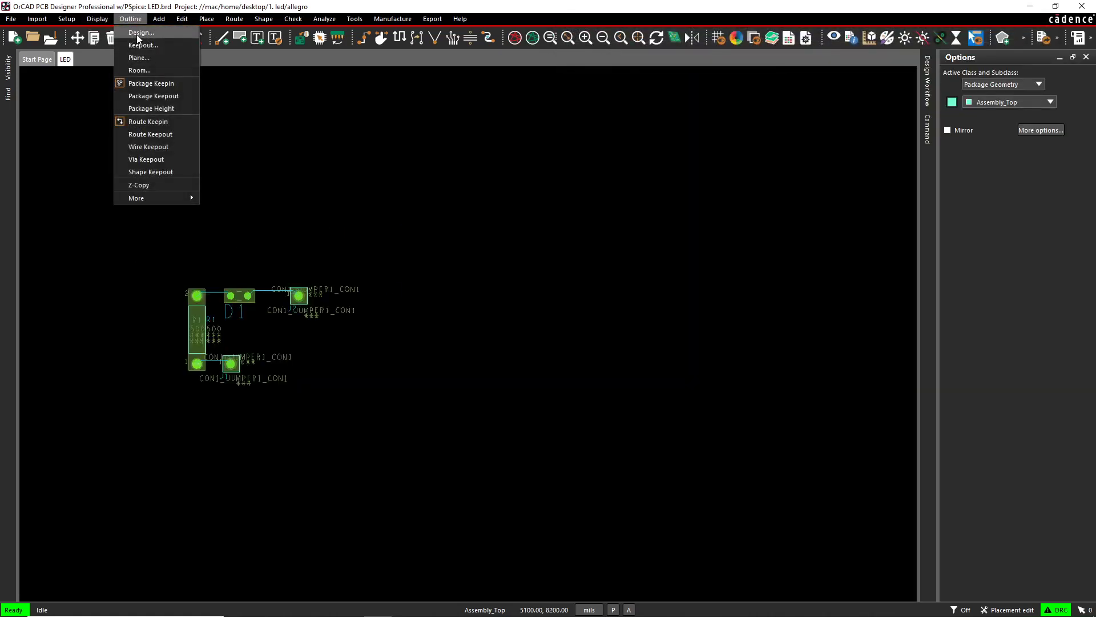
click(133, 33)
drag(894, 8, 336, 83)
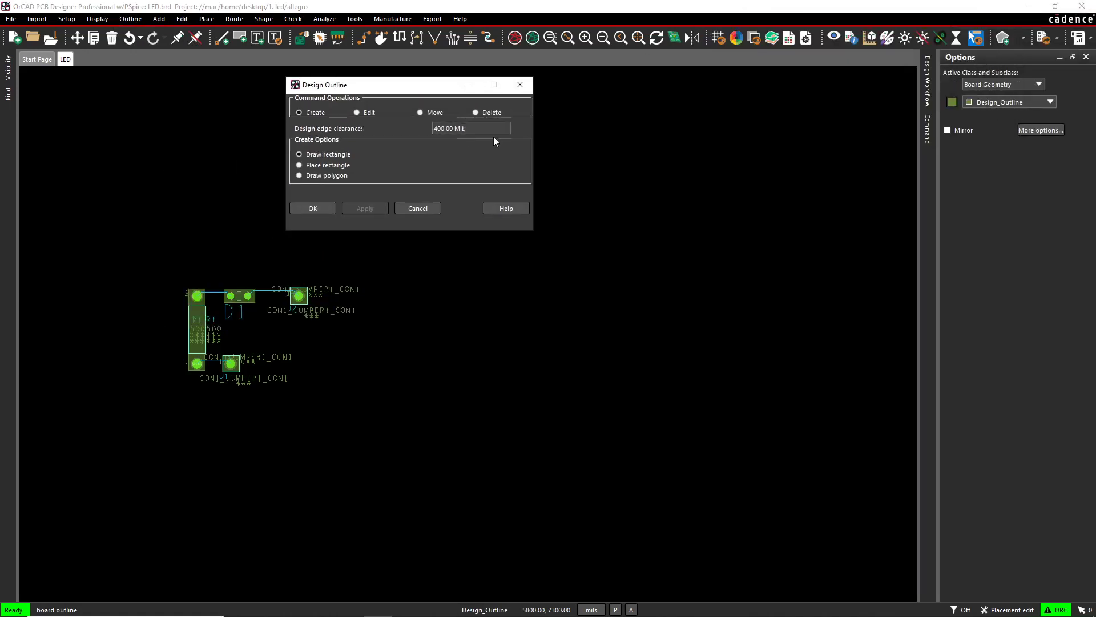
click(45, 177)
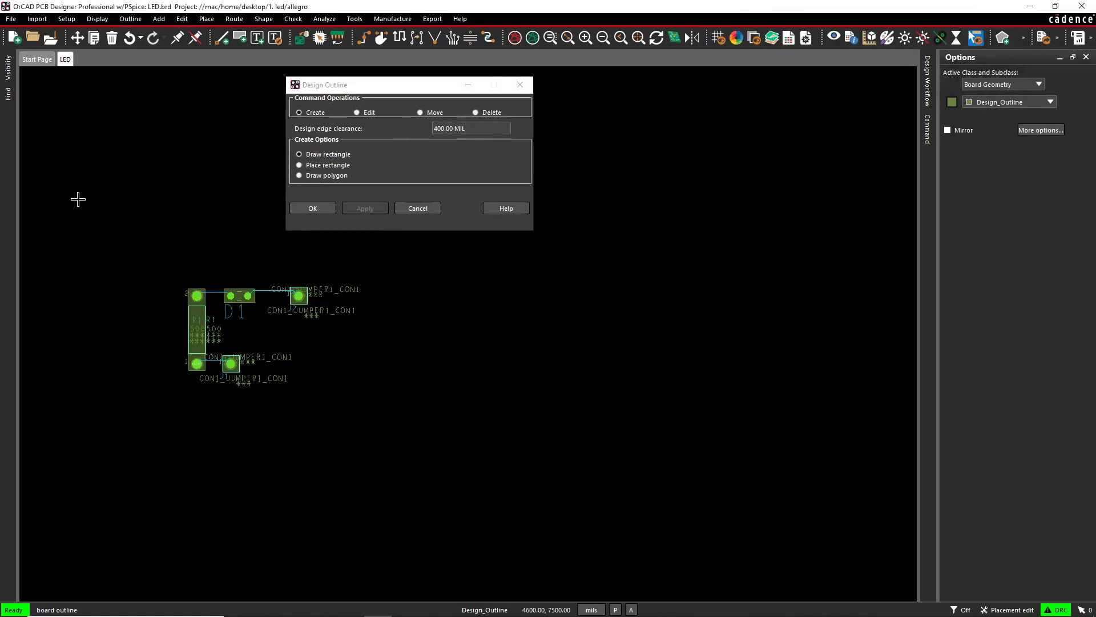
click(469, 532)
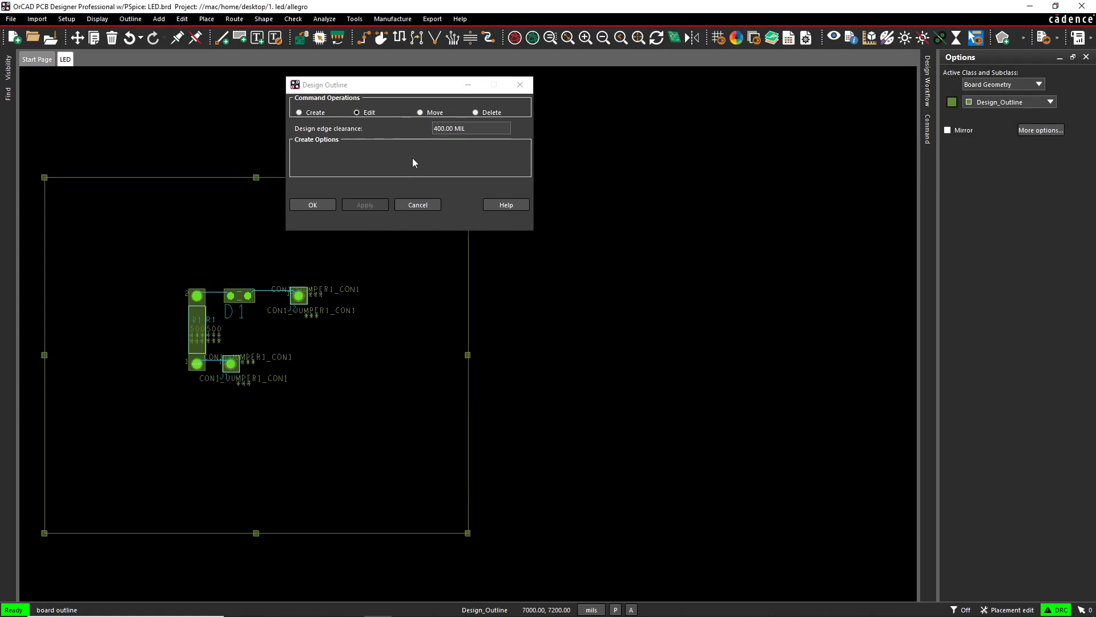
click(448, 129)
click(447, 129)
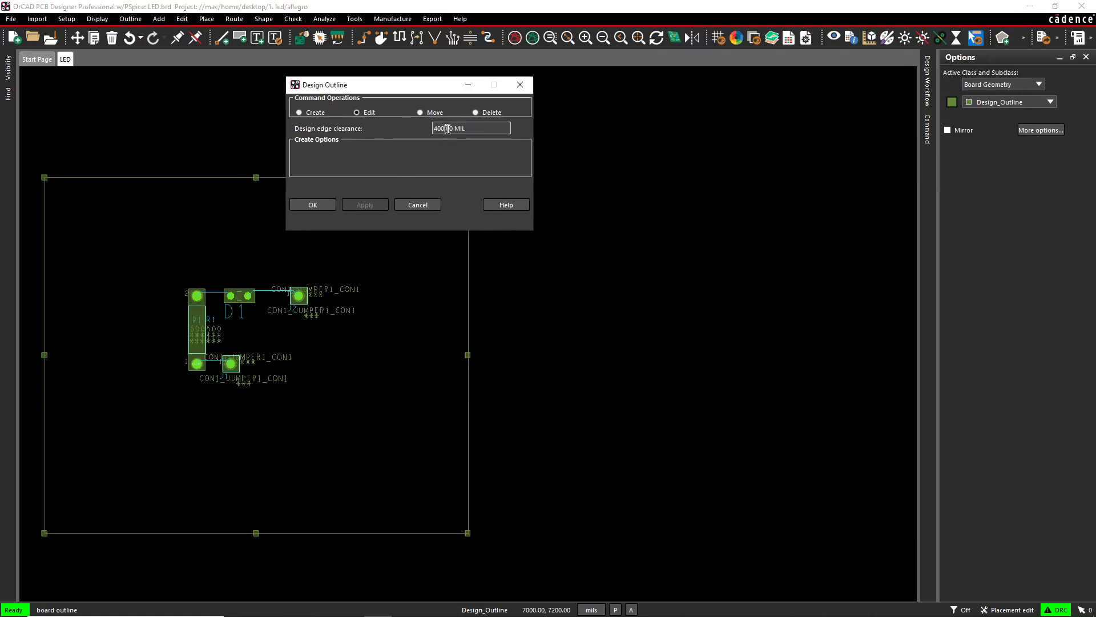
key(BackSpace)
key(BackSpace)
text(10)
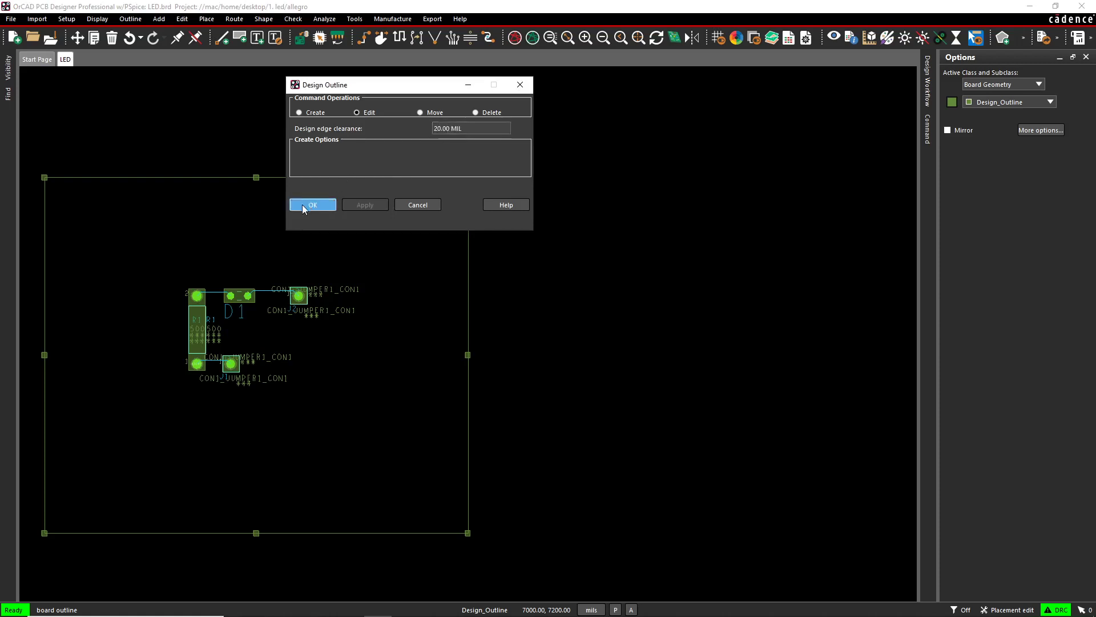
click(306, 204)
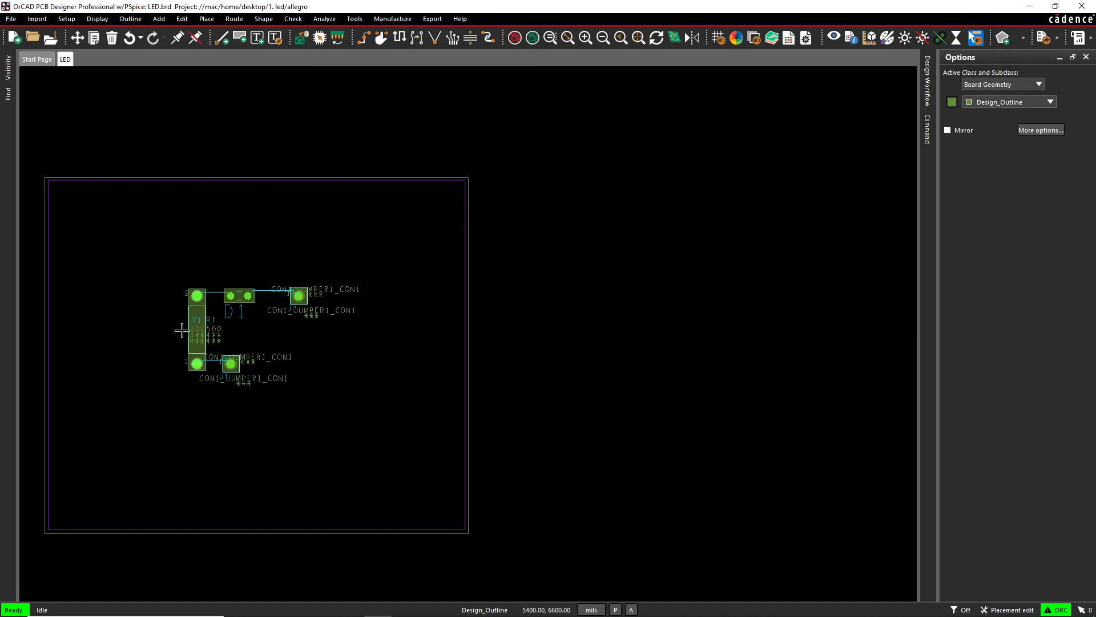
Load the board in 3D Canvas and adjust the view
click(674, 37)
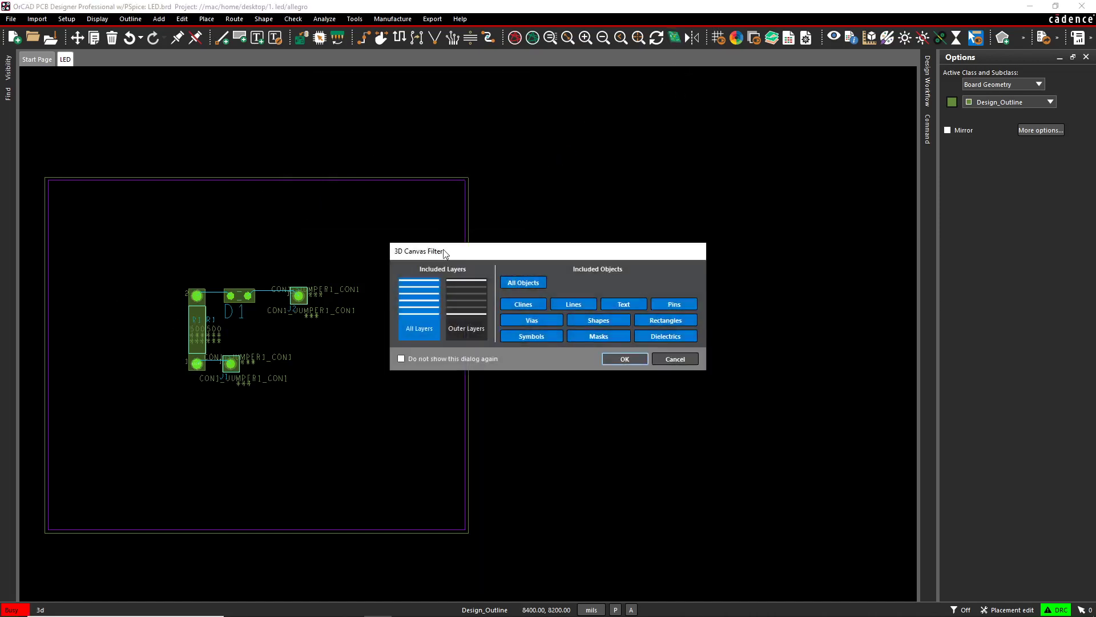
click(624, 359)
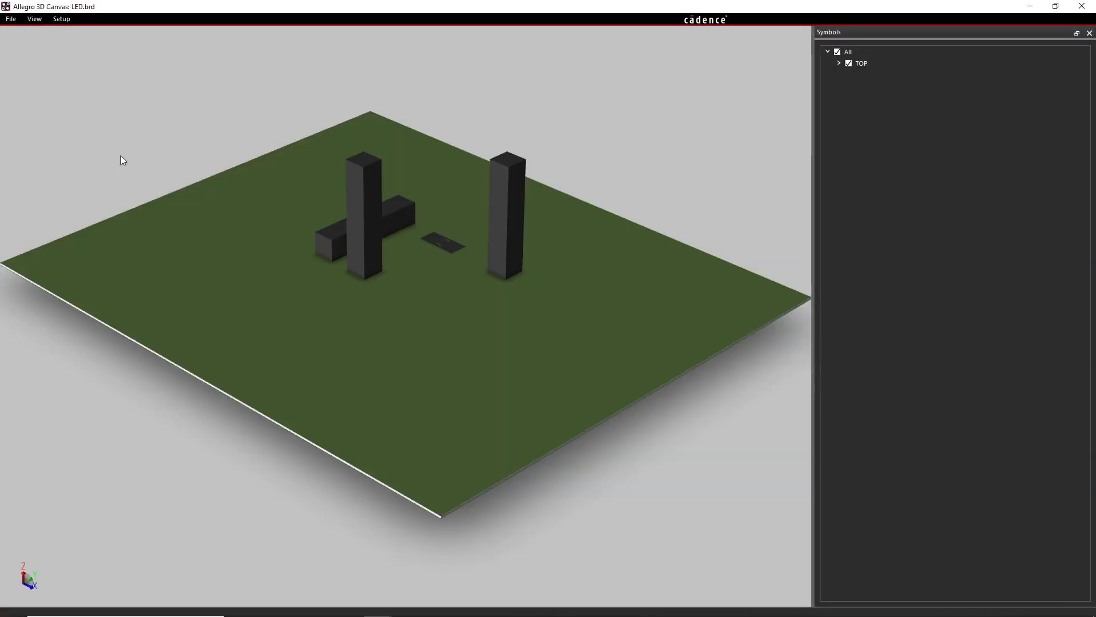
scroll(393, 262, up, 5)
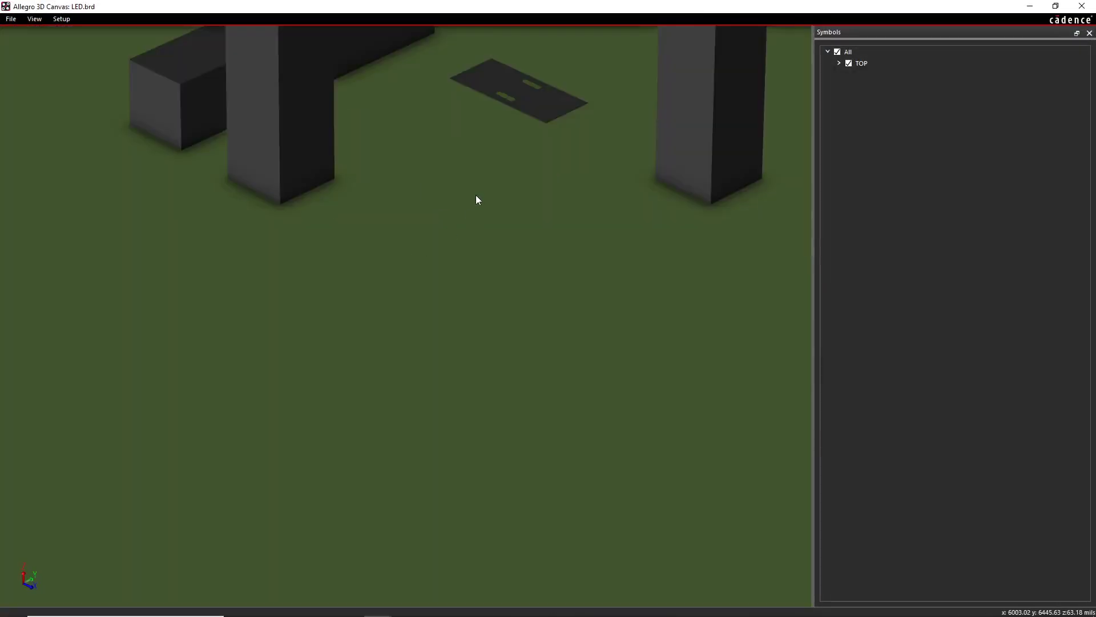
scroll(475, 194, down, 2)
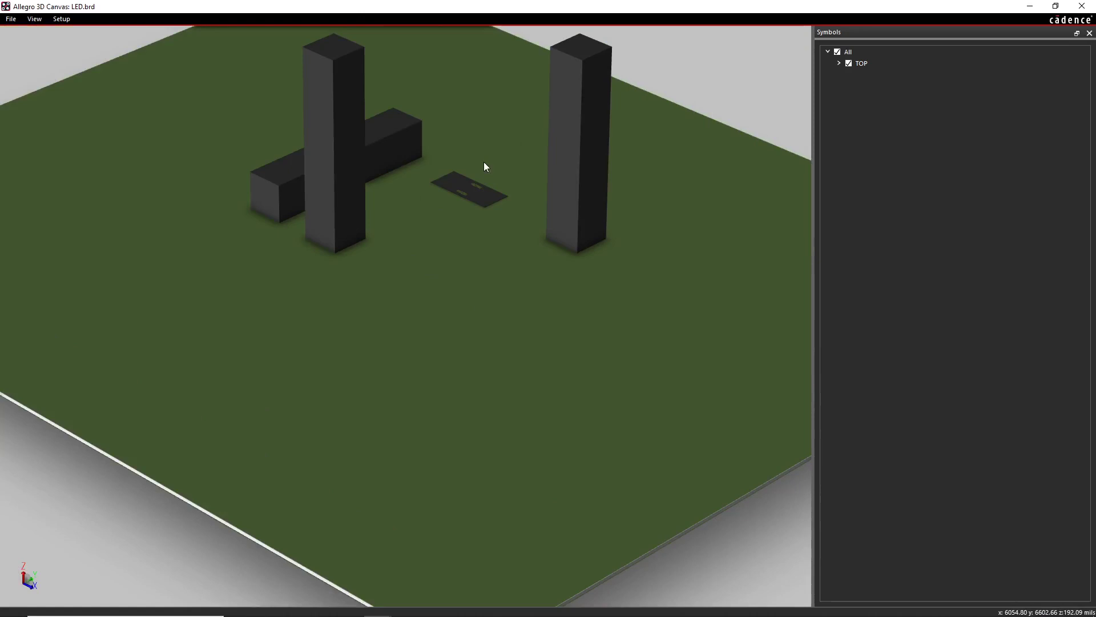
click(485, 171)
middle_drag(485, 171, 474, 252)
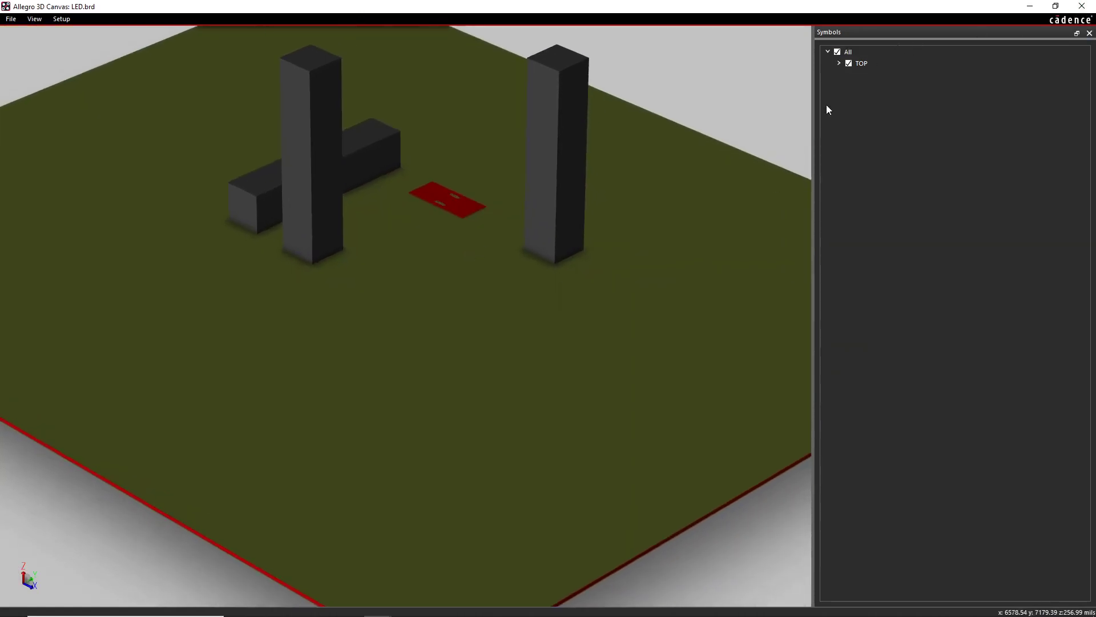
Expand the TOP symbols and hide D1, J1, J2 and R1
click(838, 63)
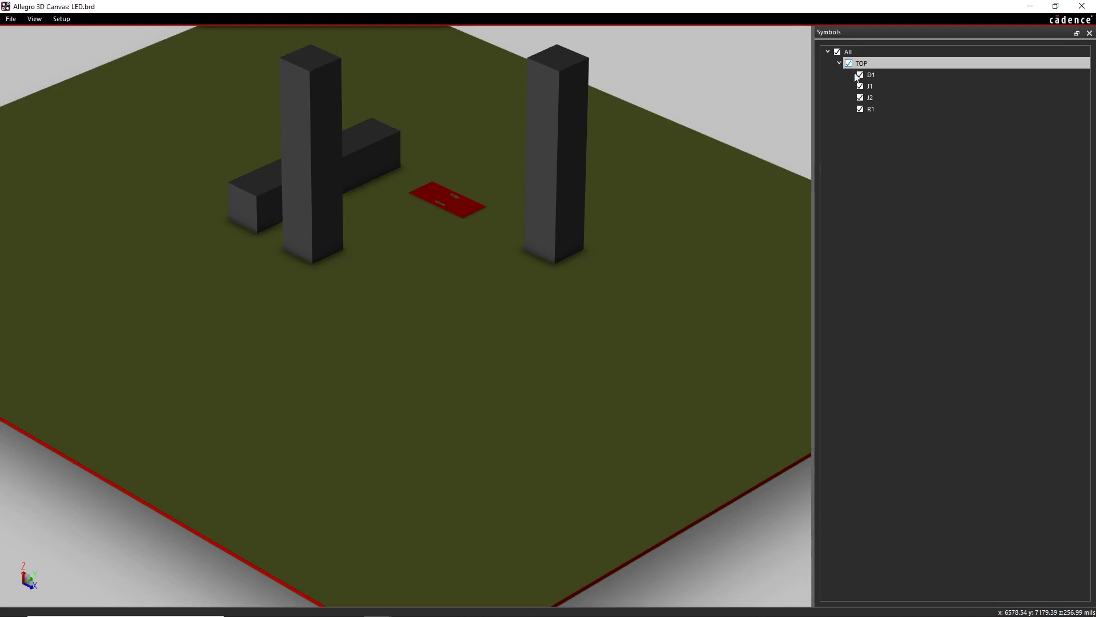
click(861, 75)
click(860, 75)
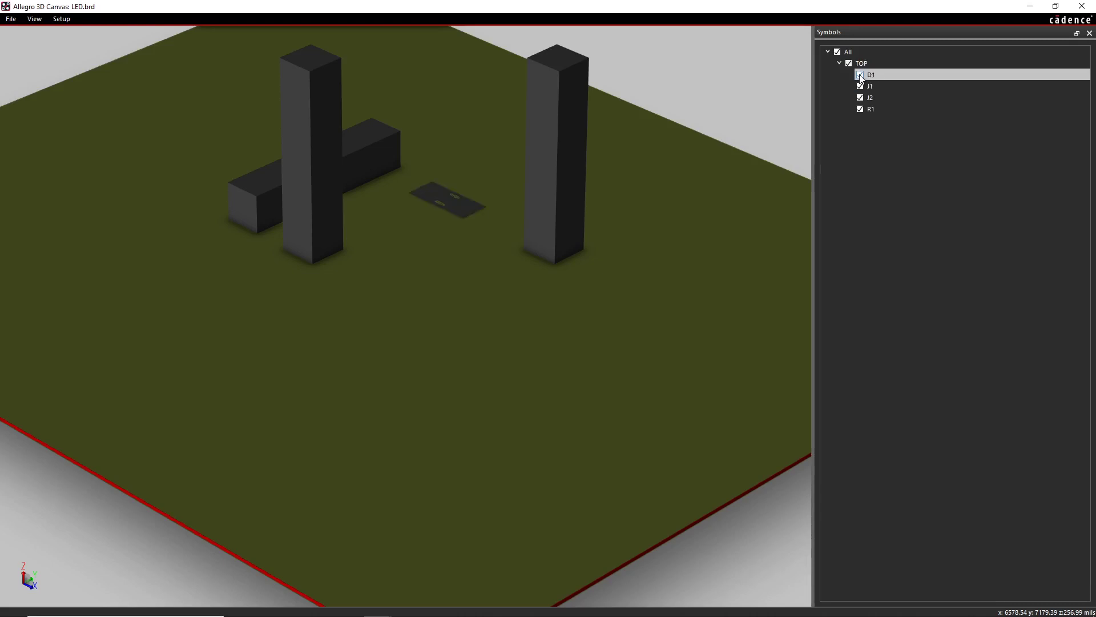
click(861, 74)
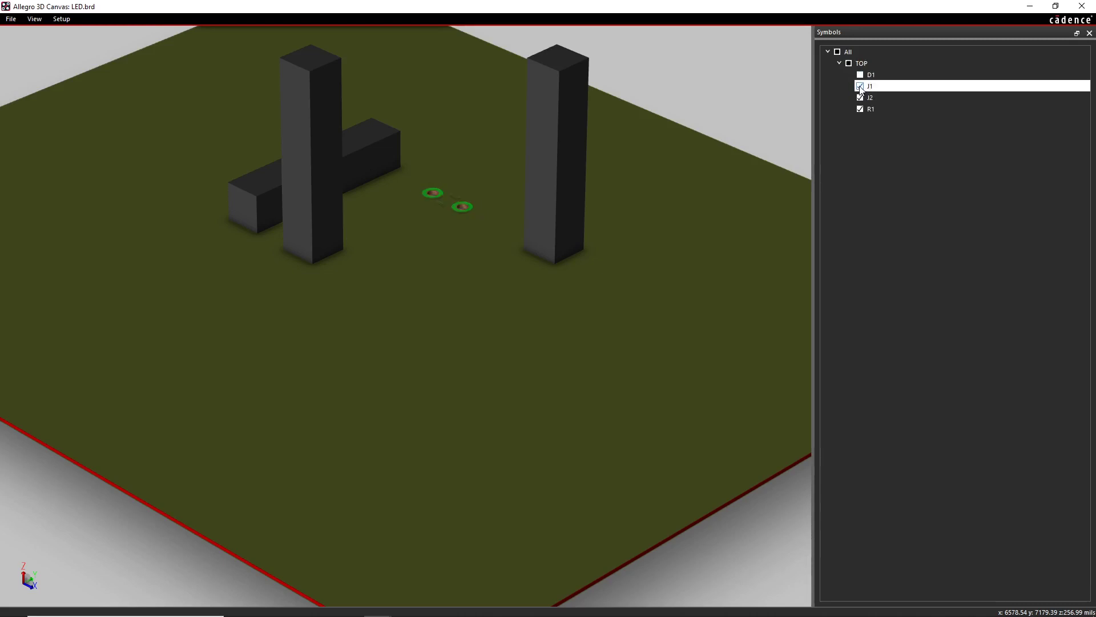
click(860, 86)
click(860, 98)
click(860, 109)
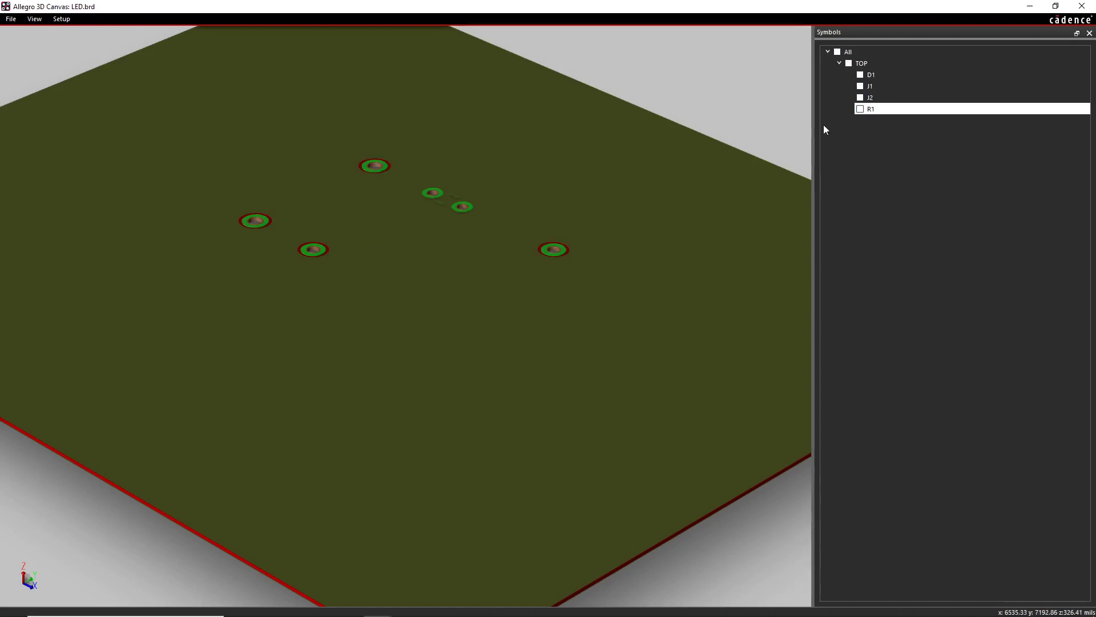
Show R1, J2, D1 and J1 again and close 3D Canvas
click(860, 109)
click(860, 98)
click(860, 75)
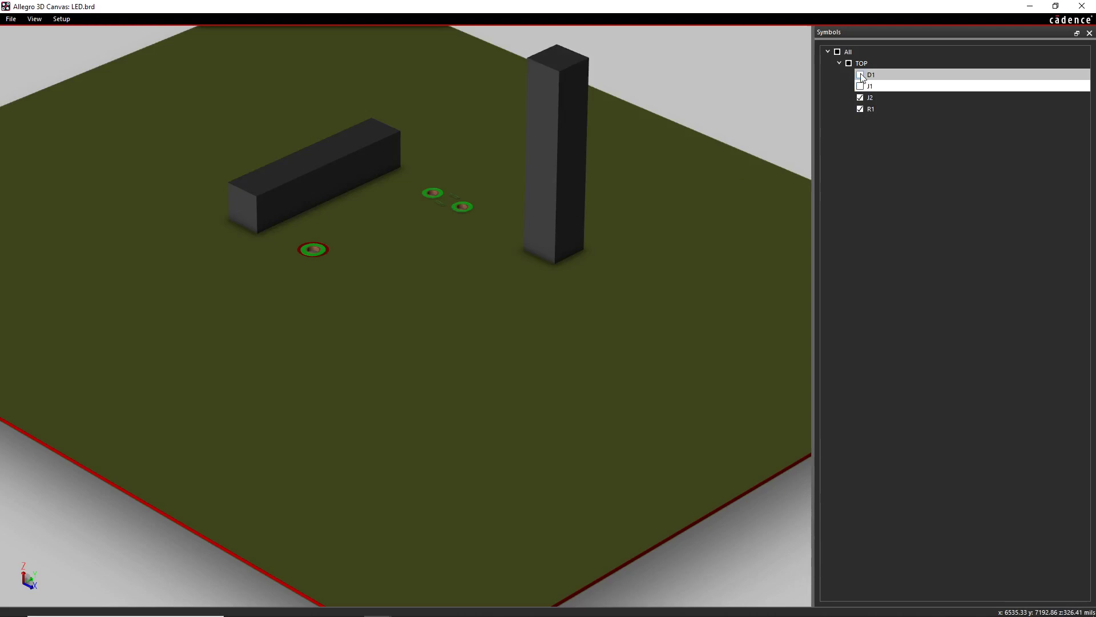
click(860, 87)
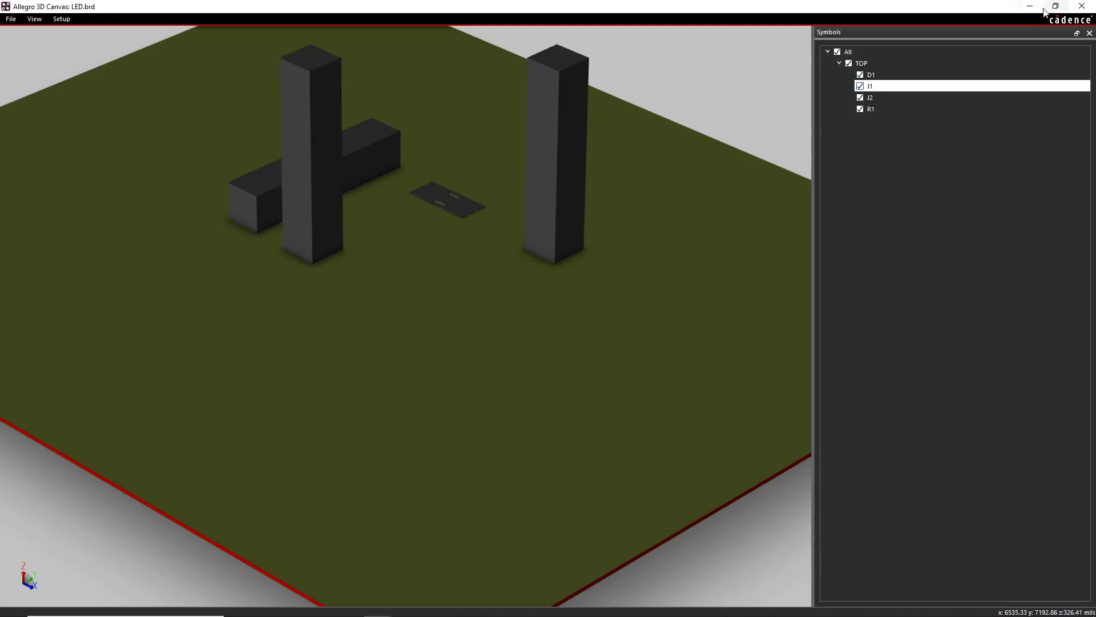
click(1082, 6)
Save the board over the existing LED.brd and switch back to OrCAD Capture
scroll(318, 232, down, 1)
scroll(186, 290, up, 1)
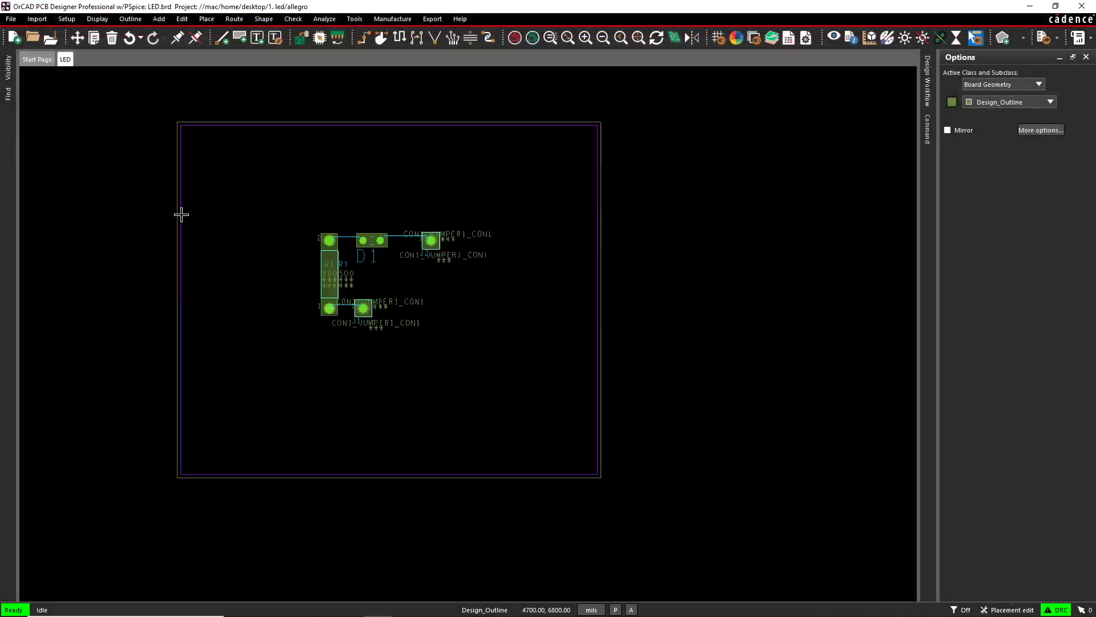
click(50, 40)
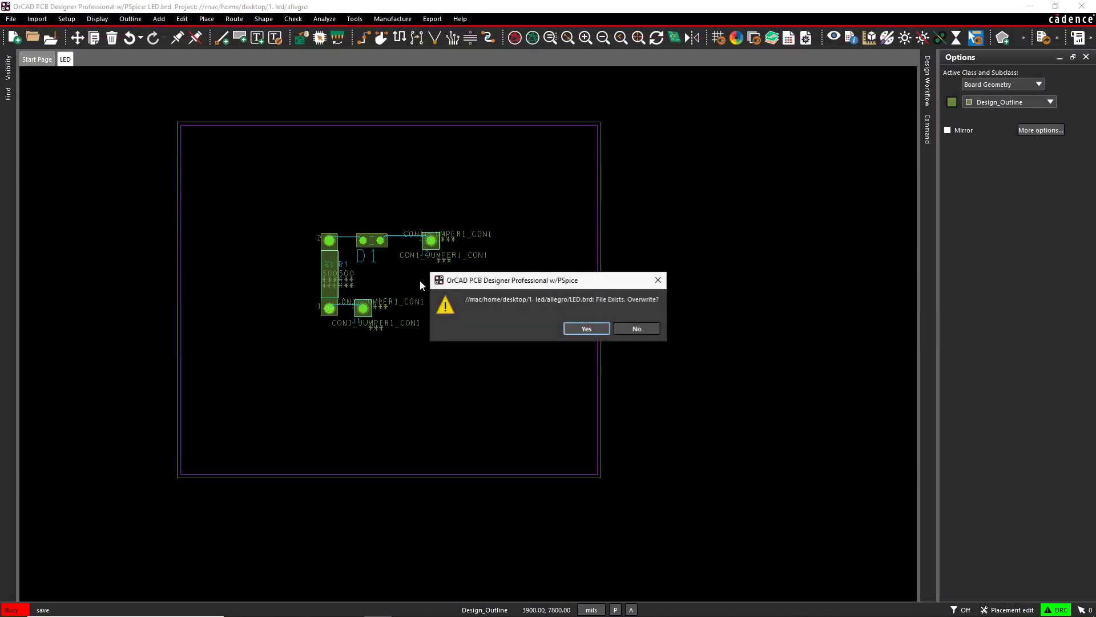
click(582, 329)
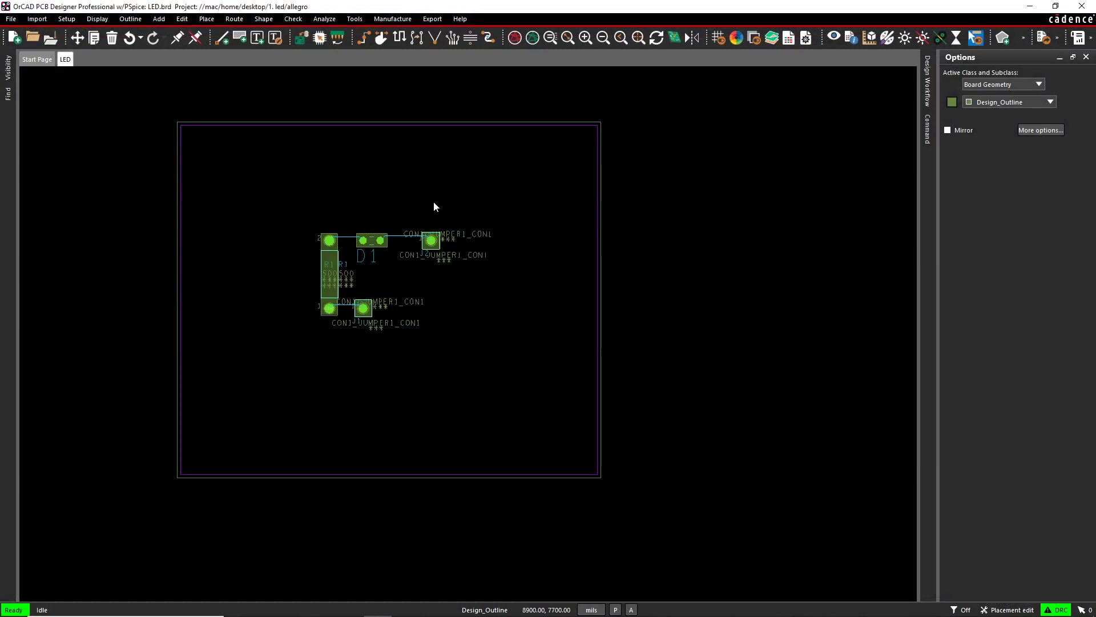
key(alt+Tab)
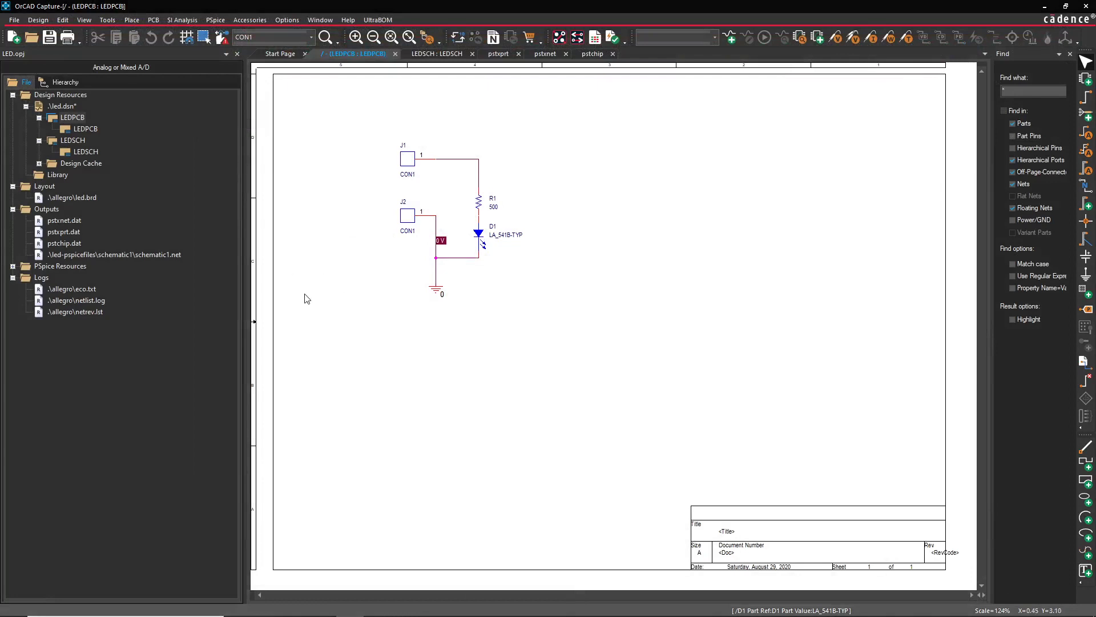